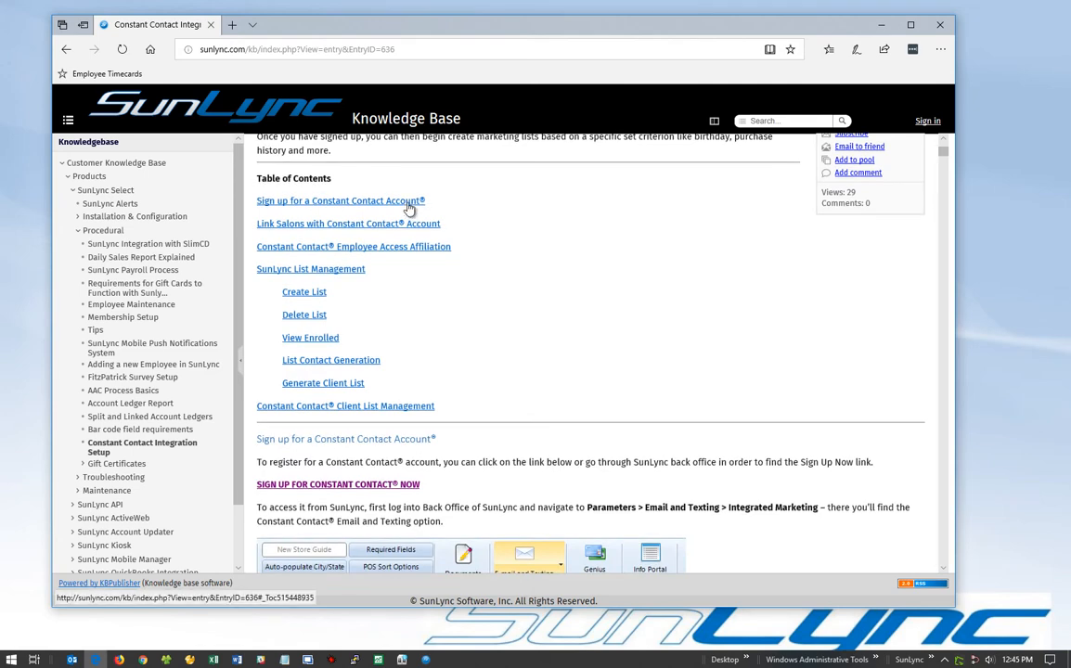
Open the Constant Contact sign-up form in a new tab and look through it.
{"action": "right_click", "coordinate": [409, 488]}
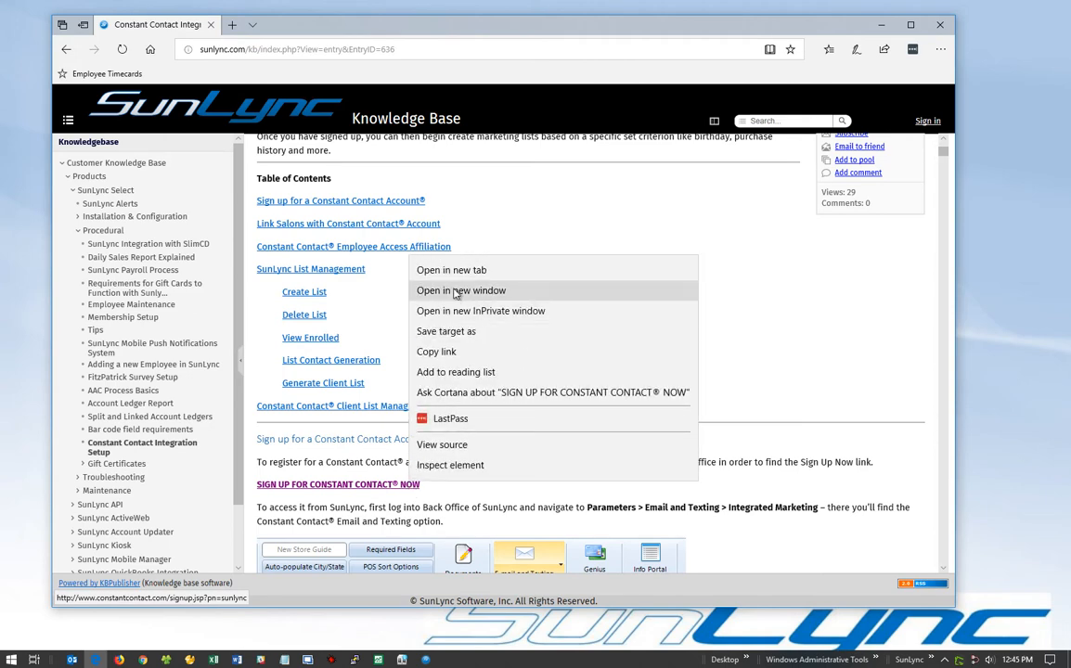
{"action": "left_click", "coordinate": [521, 271]}
{"action": "left_click", "coordinate": [292, 24]}
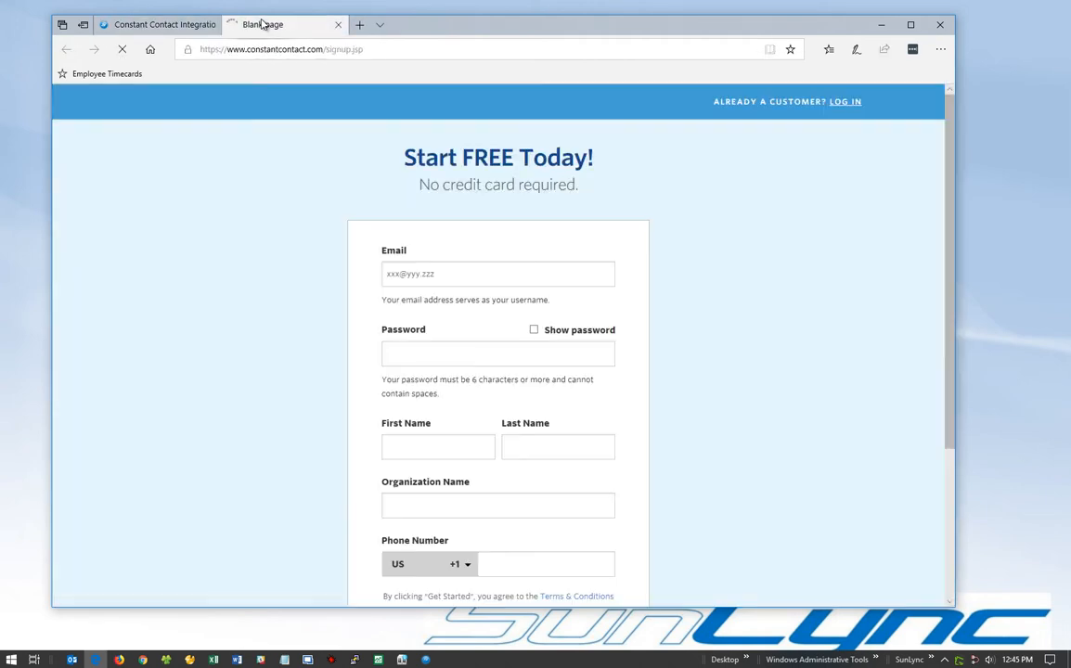
{"action": "scroll", "coordinate": [409, 318], "scroll_direction": "down", "scroll_amount": 3}
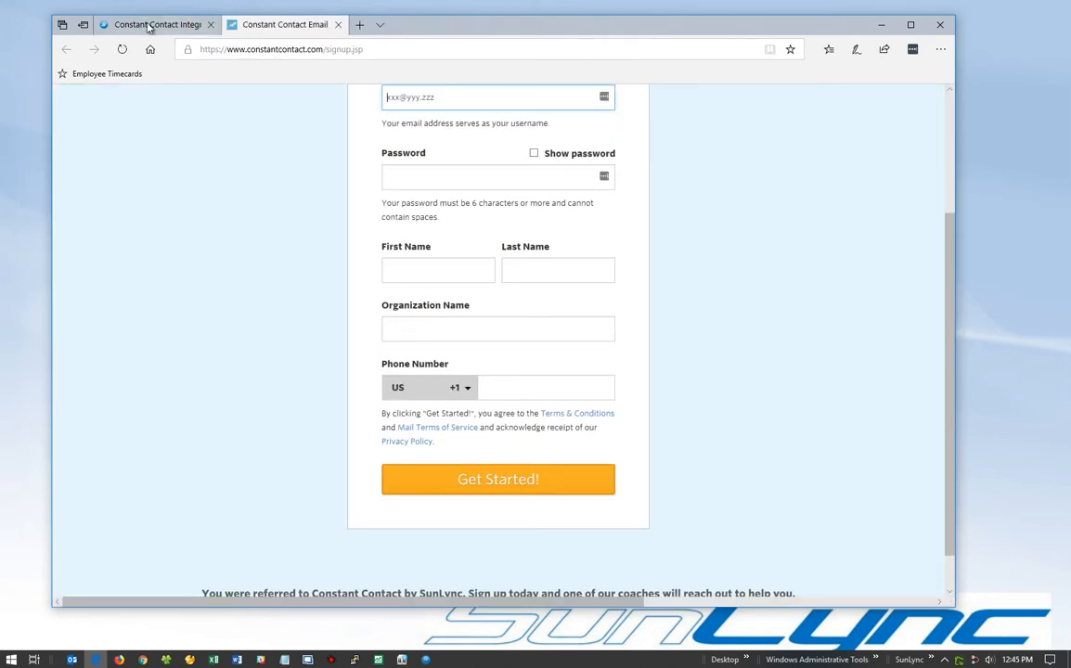
Return to the integration knowledge base article, then minimize the Edge browser.
{"action": "mouse_move", "coordinate": [147, 27]}
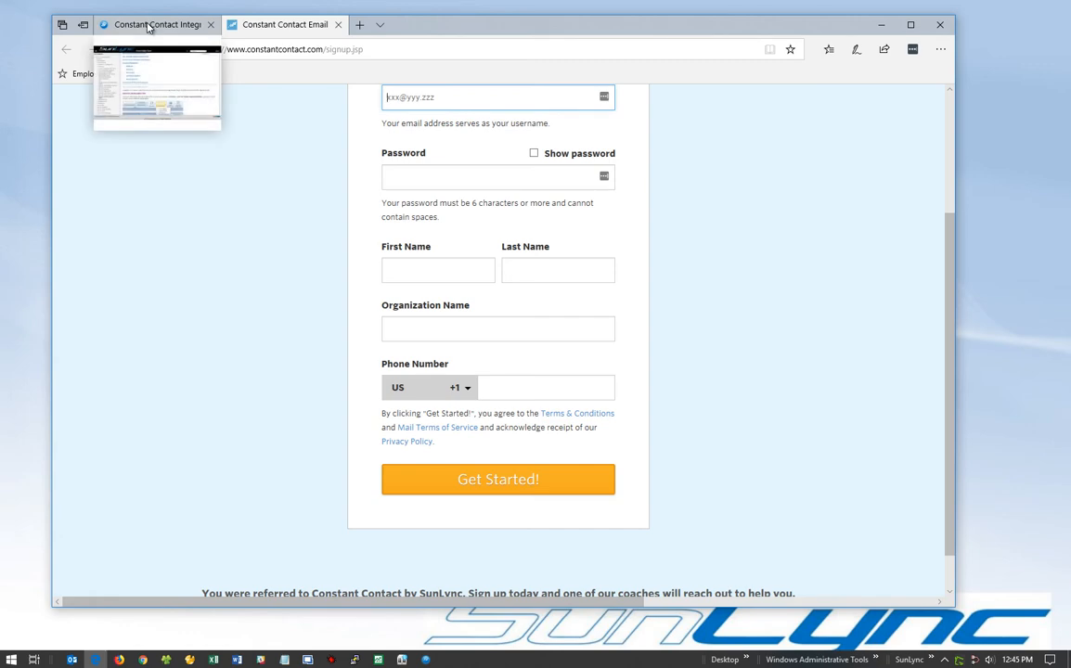
{"action": "left_click", "coordinate": [147, 27]}
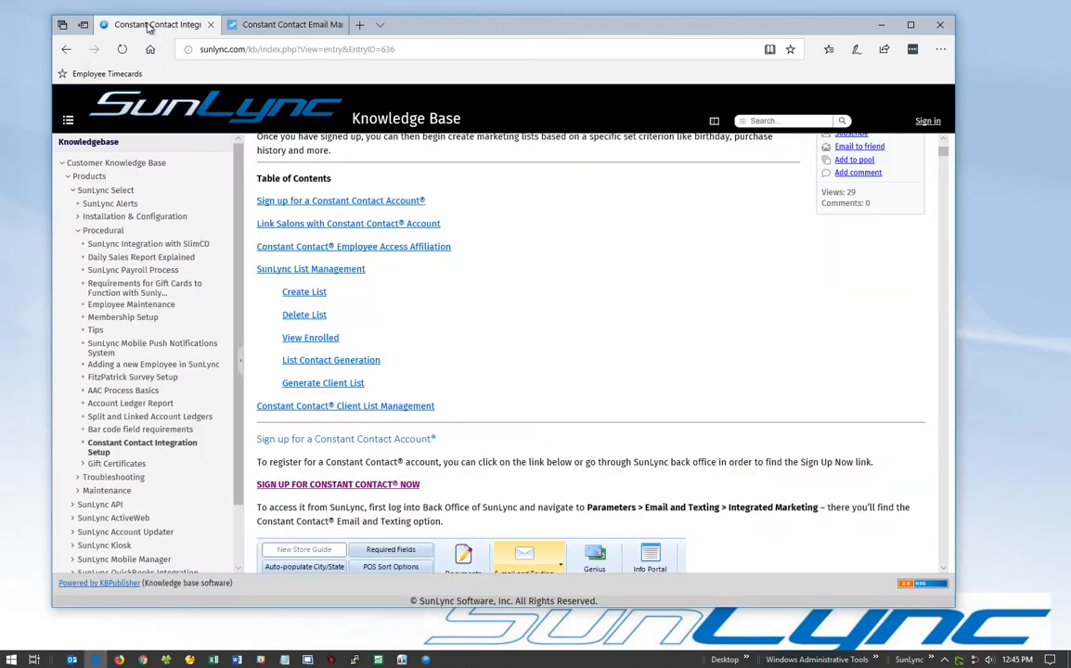
{"action": "scroll", "coordinate": [534, 283], "scroll_direction": "up", "scroll_amount": 3}
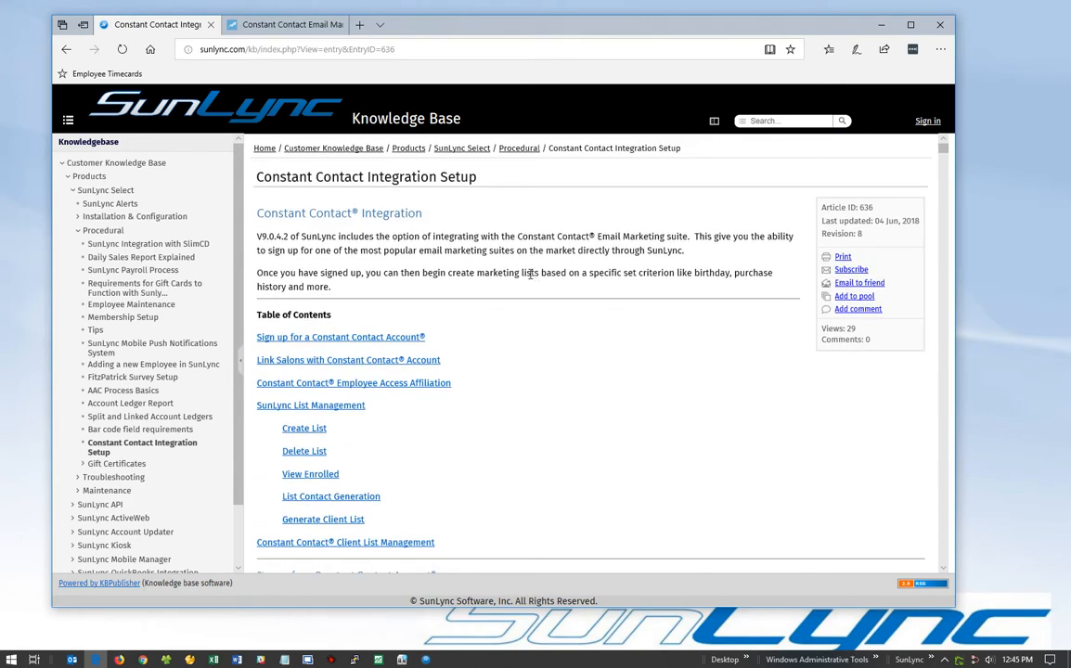
{"action": "left_click", "coordinate": [880, 27]}
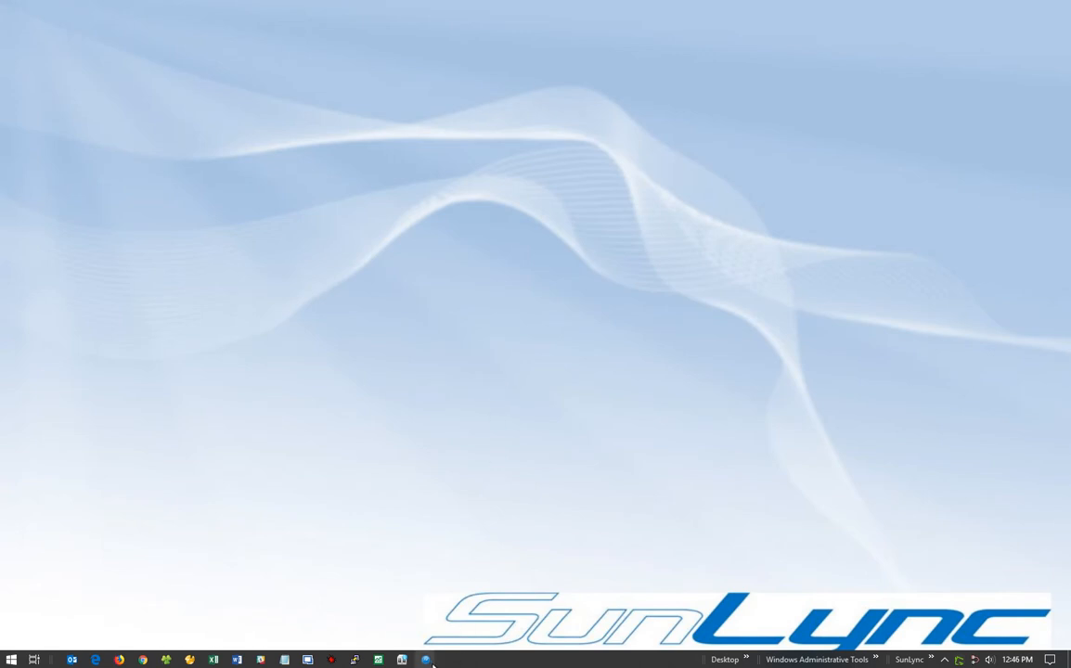
Restore the SunLync POS and open the customer's record for editing, entering the security password.
{"action": "mouse_move", "coordinate": [430, 663]}
{"action": "left_click", "coordinate": [390, 596]}
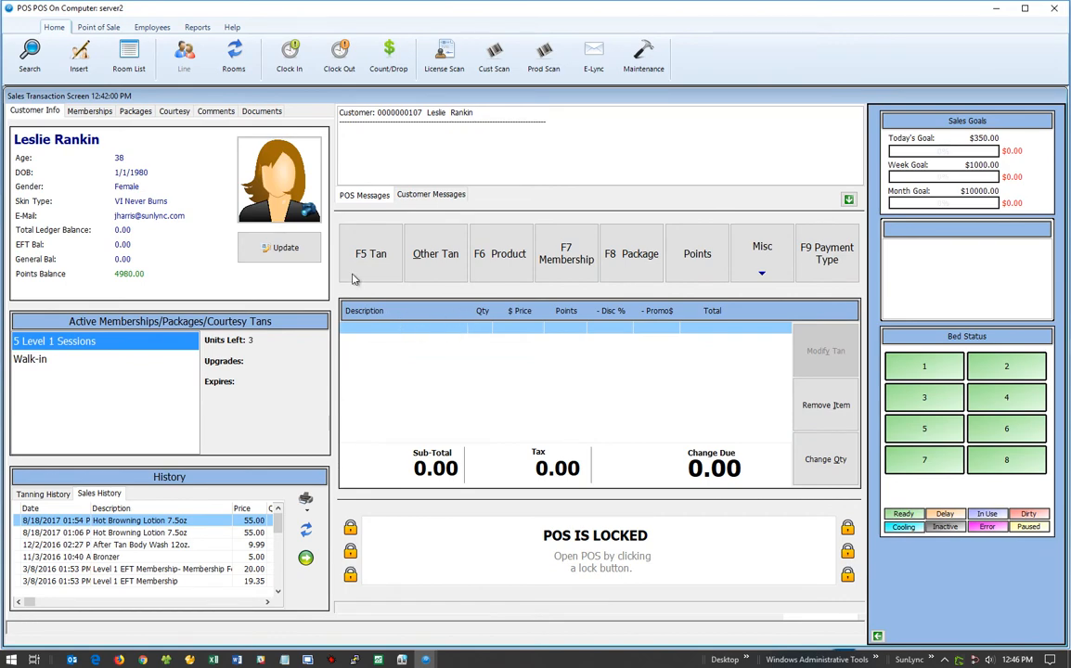
{"action": "left_click", "coordinate": [291, 254]}
{"action": "type", "text": "*"}
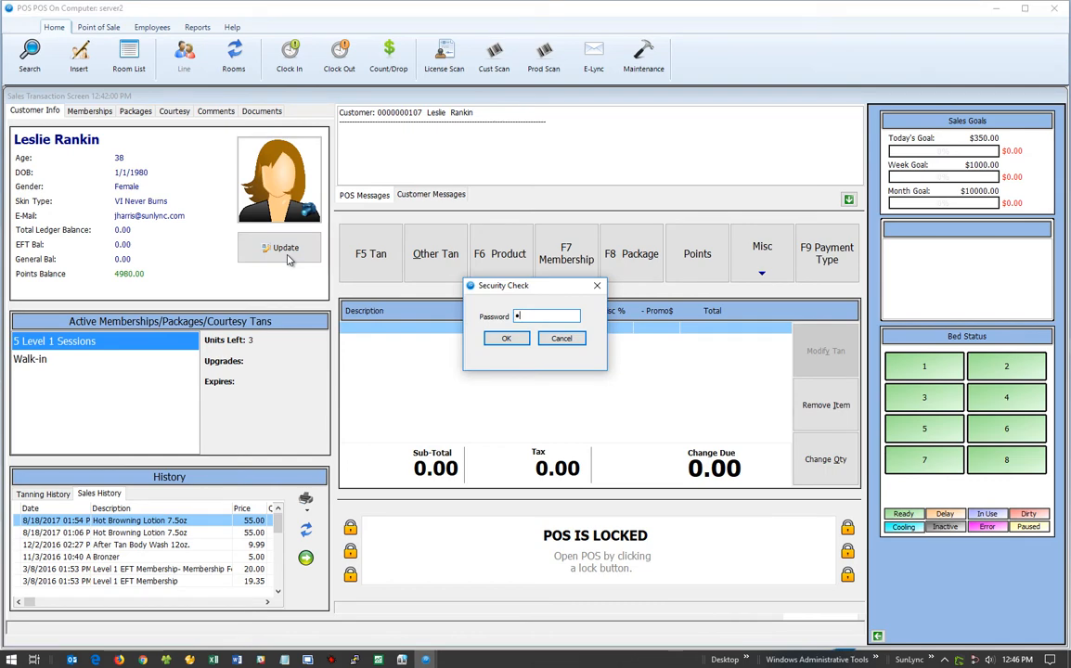
{"action": "key", "text": "Return"}
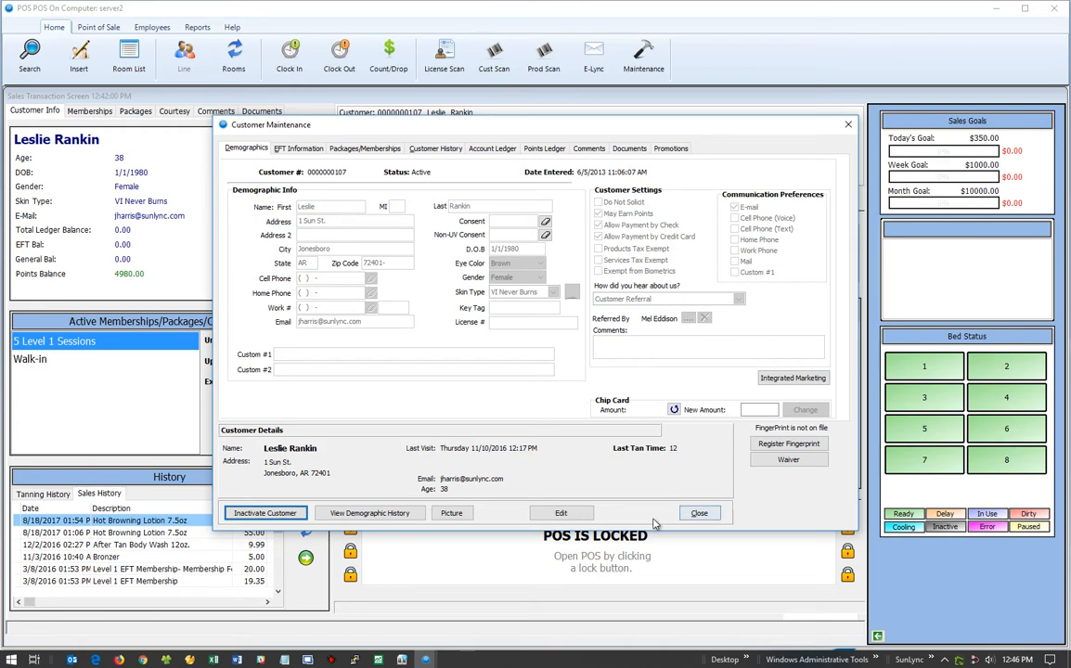
{"action": "left_click", "coordinate": [560, 512]}
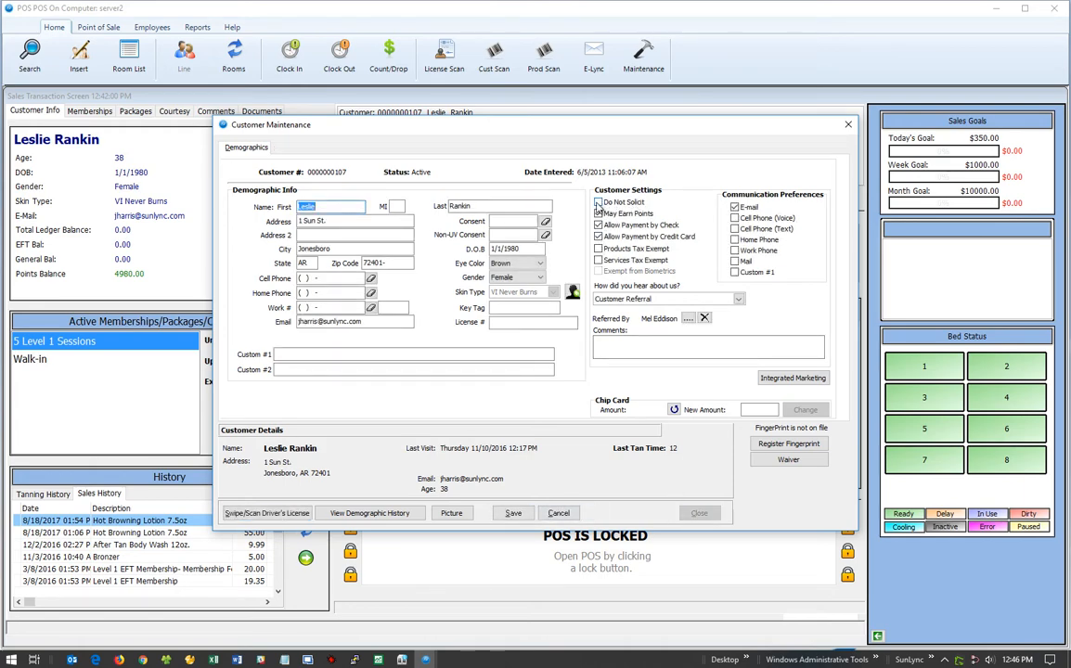
Leave Do Not Solicit off, enable the E-mail preference, save, close the record and minimize POS.
{"action": "left_click", "coordinate": [598, 204]}
{"action": "left_click", "coordinate": [599, 203]}
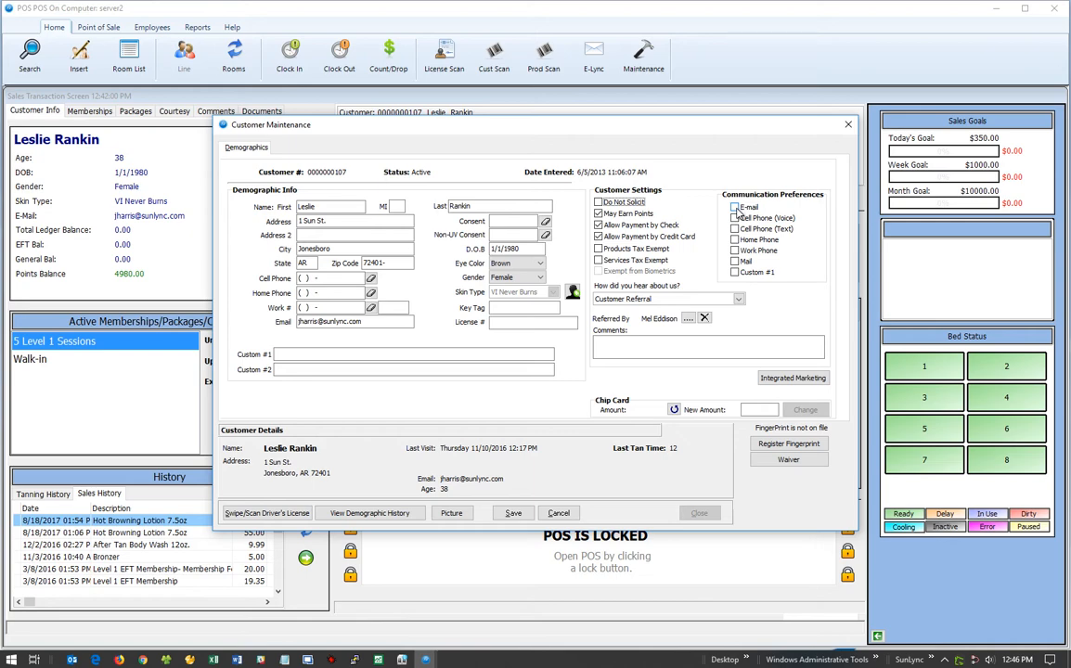
{"action": "left_click", "coordinate": [735, 207]}
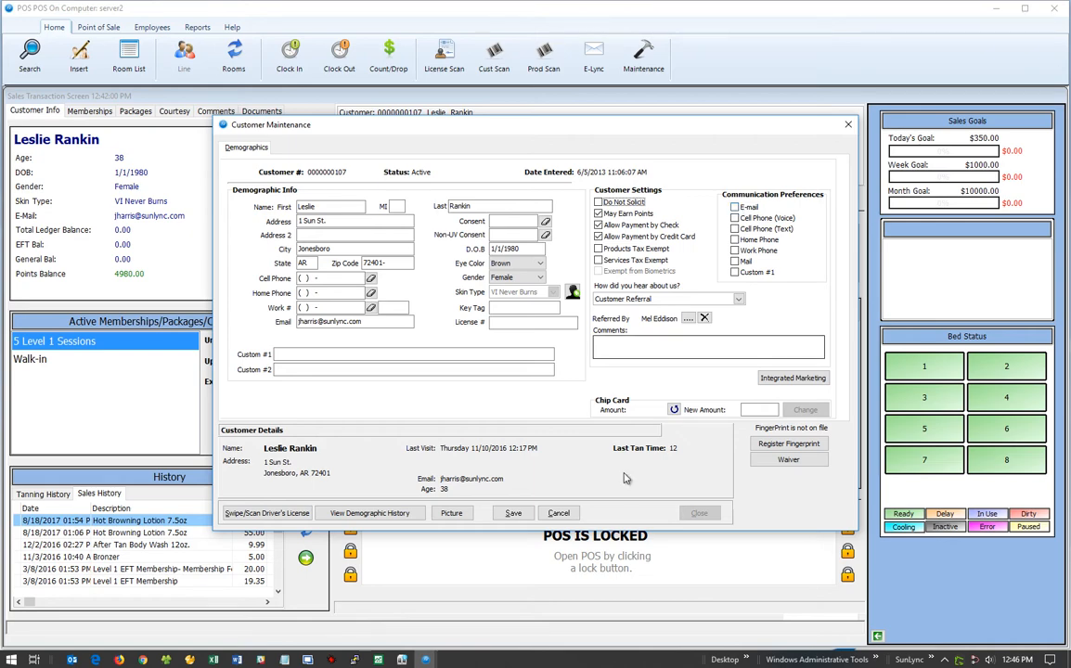
{"action": "left_click", "coordinate": [513, 513]}
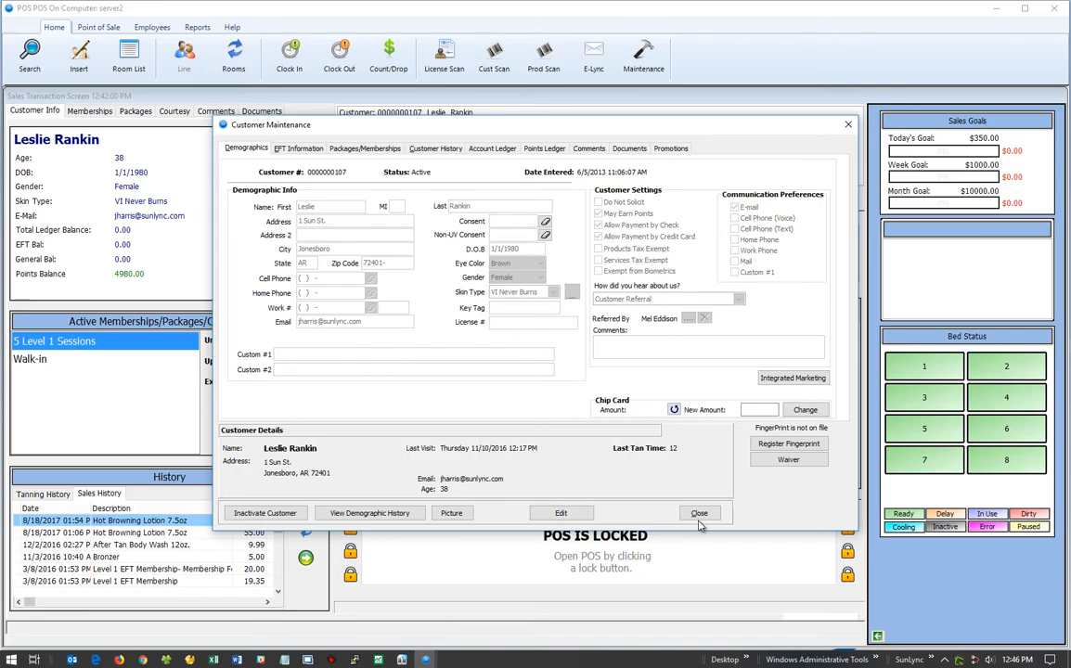
{"action": "left_click", "coordinate": [699, 513]}
{"action": "left_click", "coordinate": [997, 8]}
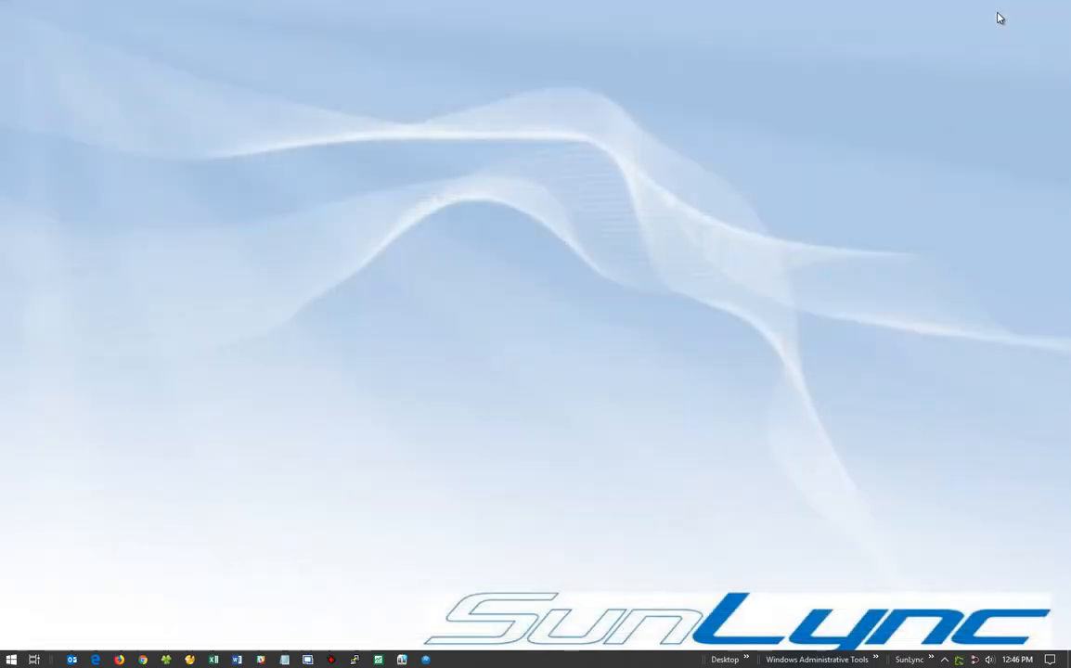
Restore the SunLync back office desktop and go to Parameters > E-mail and Texting > Integrated Marketing > Constant Contact.
{"action": "left_click", "coordinate": [425, 659]}
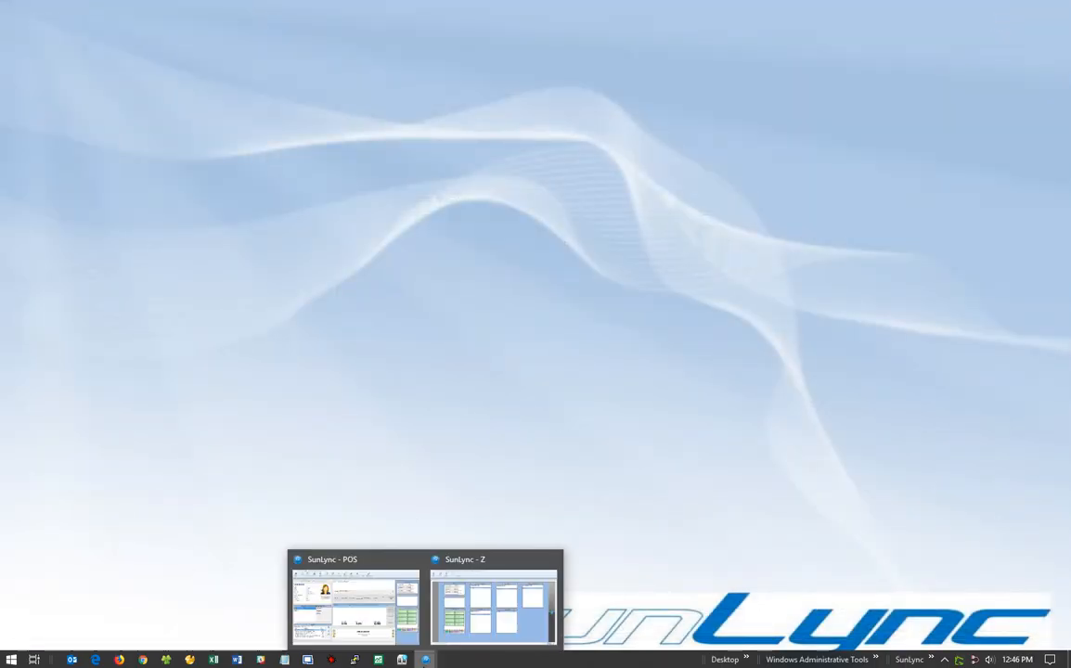
{"action": "left_click", "coordinate": [494, 608]}
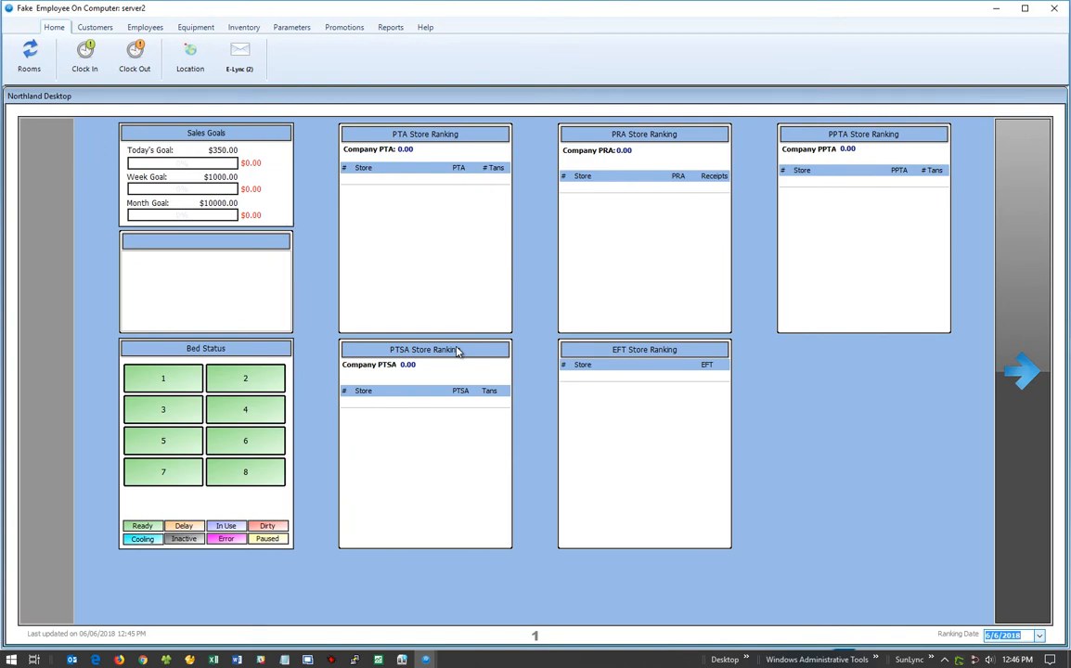
{"action": "left_click", "coordinate": [292, 28]}
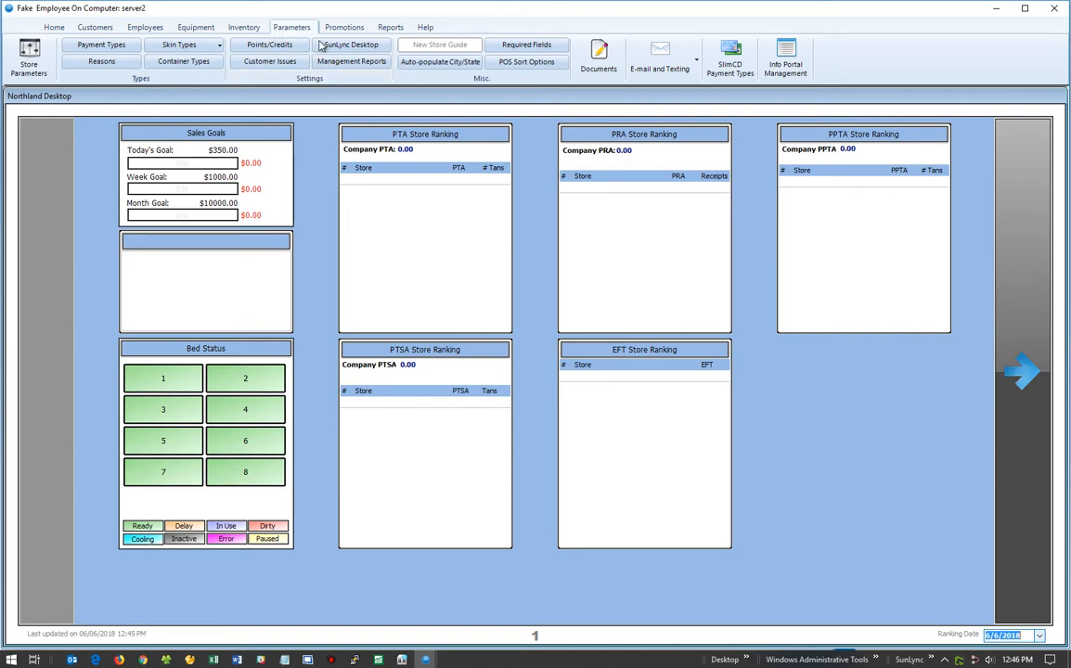
{"action": "left_click", "coordinate": [660, 58]}
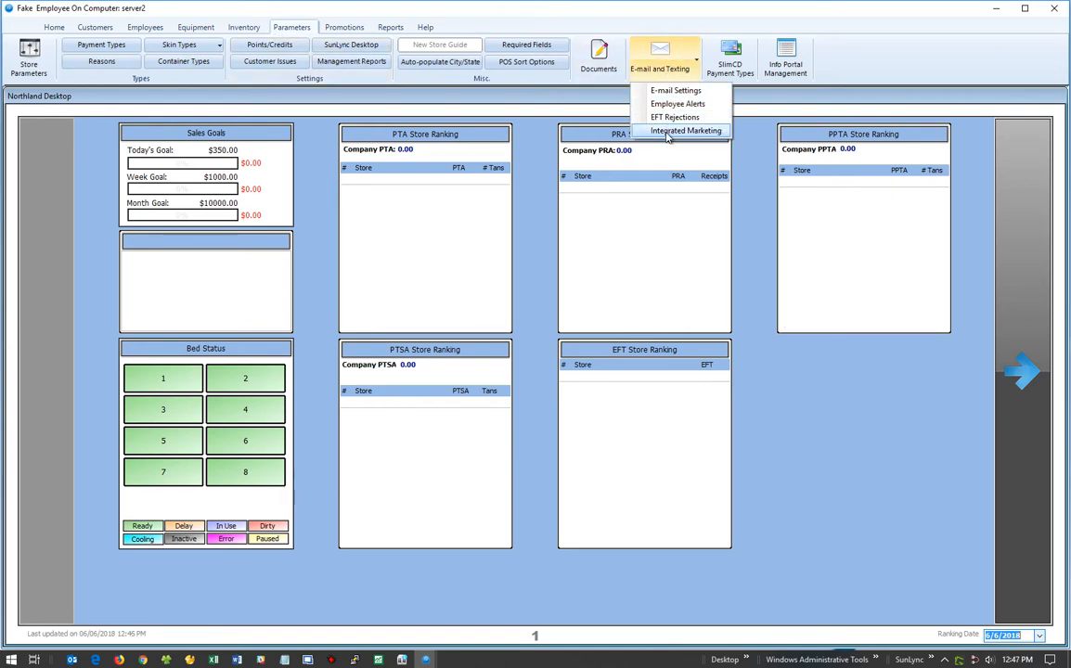
{"action": "mouse_move", "coordinate": [669, 132]}
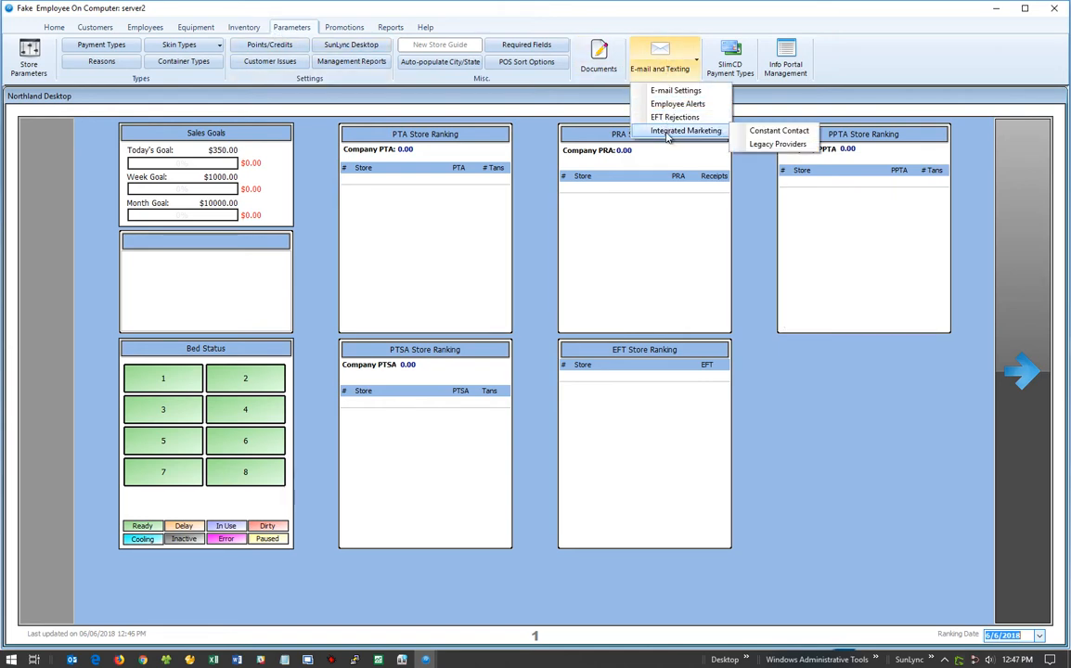
{"action": "left_click", "coordinate": [760, 132]}
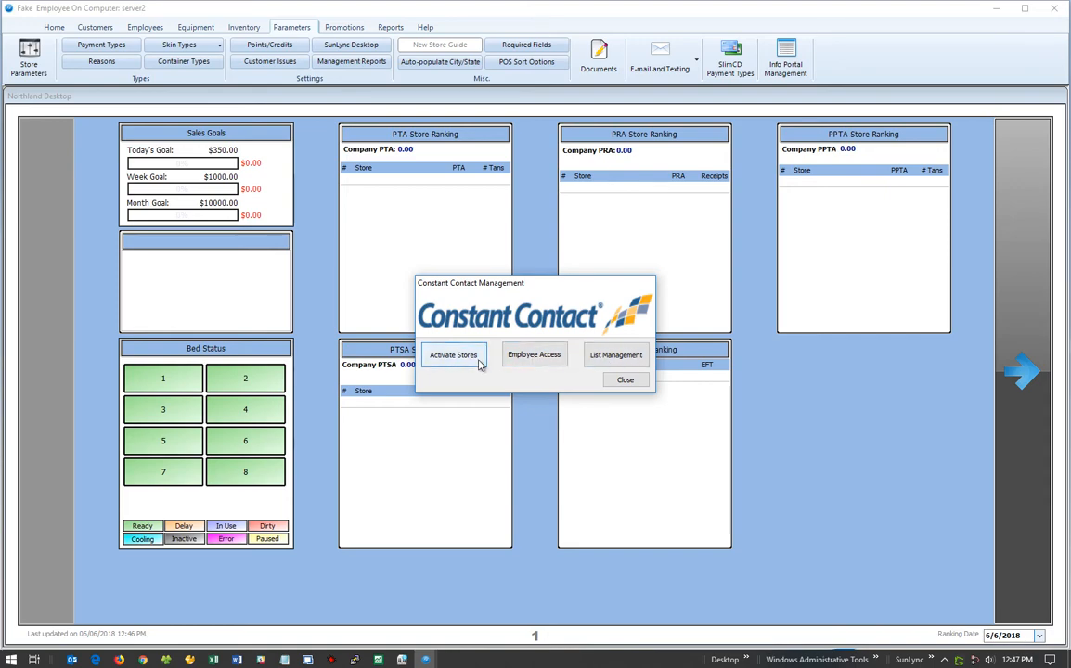
Re-activate all six stores and log in to the Constant Contact account with its username and password.
{"action": "left_click", "coordinate": [444, 360]}
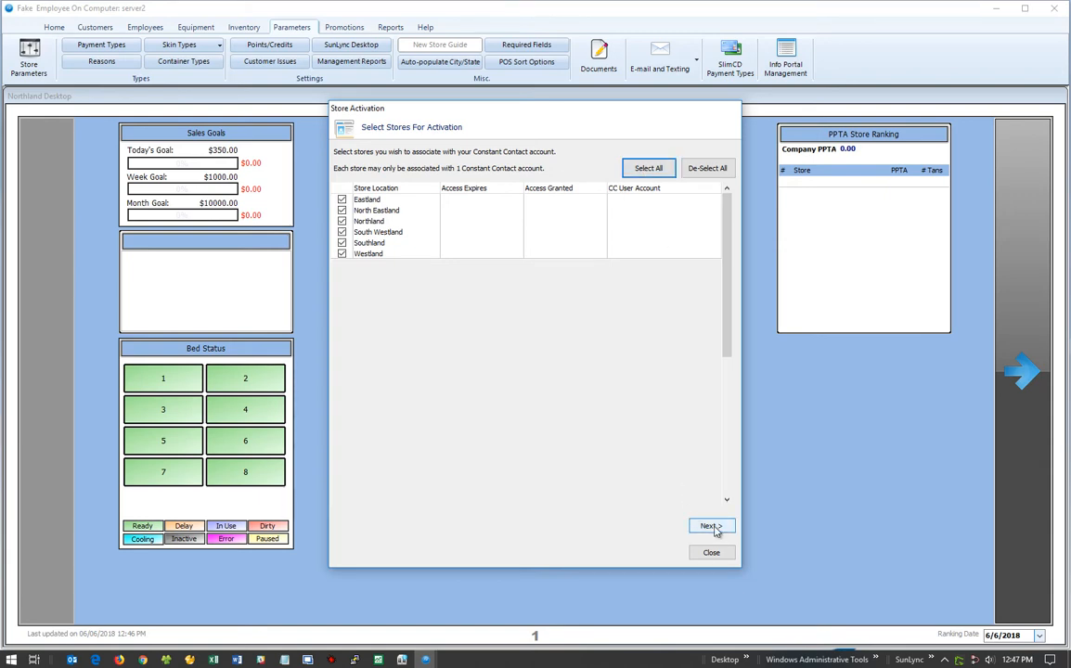
{"action": "left_click", "coordinate": [712, 527]}
{"action": "left_click", "coordinate": [509, 372]}
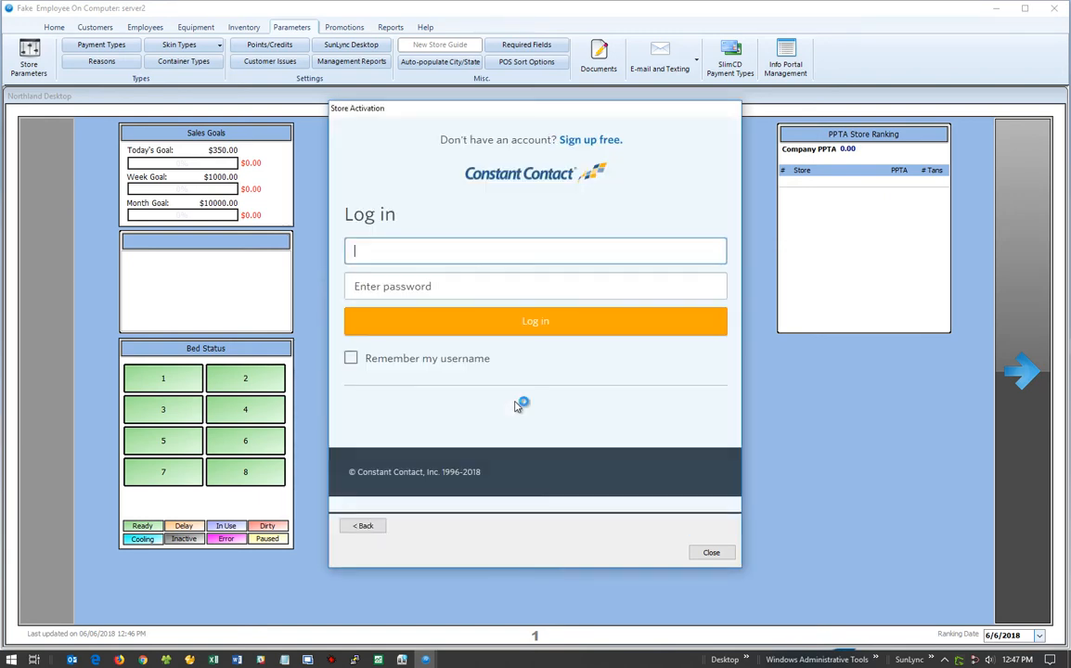
{"action": "left_click", "coordinate": [504, 291]}
{"action": "type", "text": "********"}
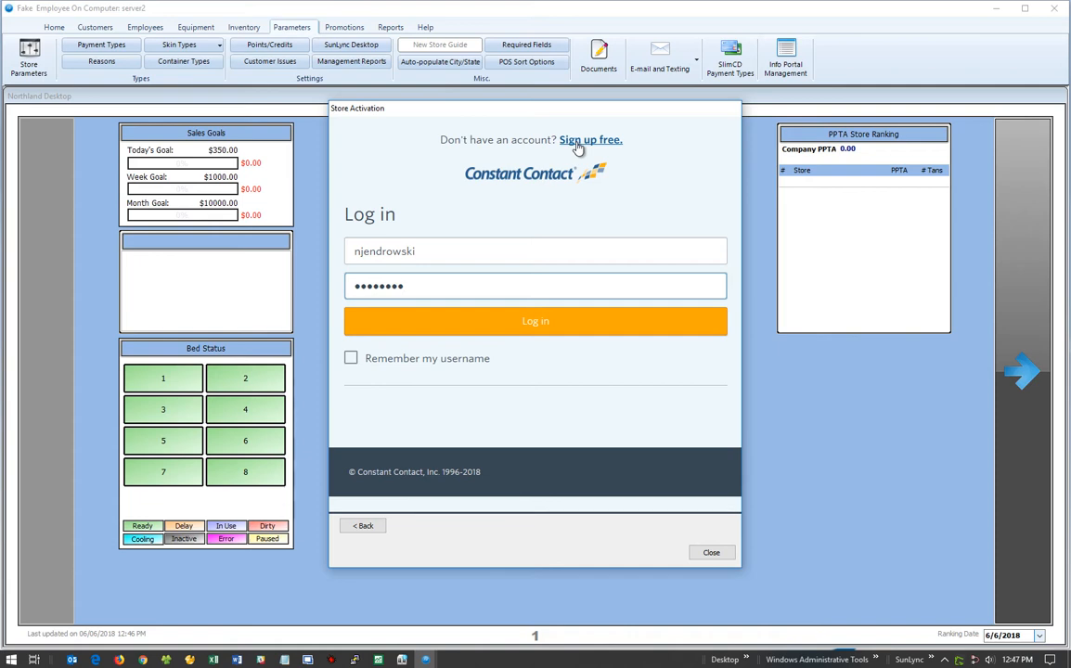
{"action": "left_click", "coordinate": [559, 331]}
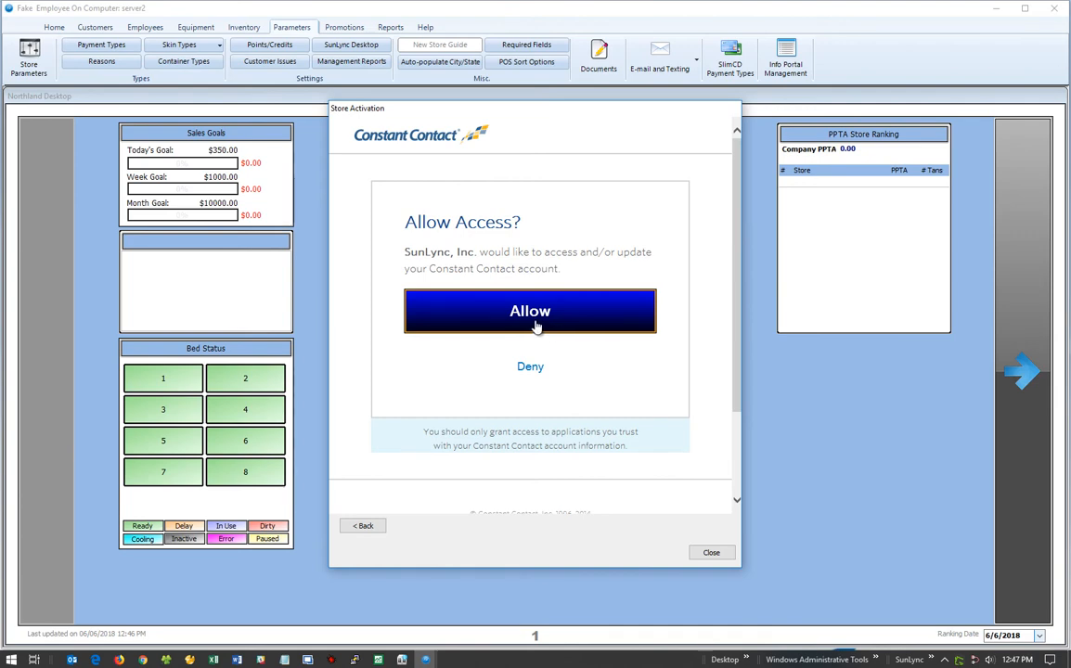
Allow SunLync access to Constant Contact and dismiss the success and add-employees messages.
{"action": "left_click", "coordinate": [536, 321]}
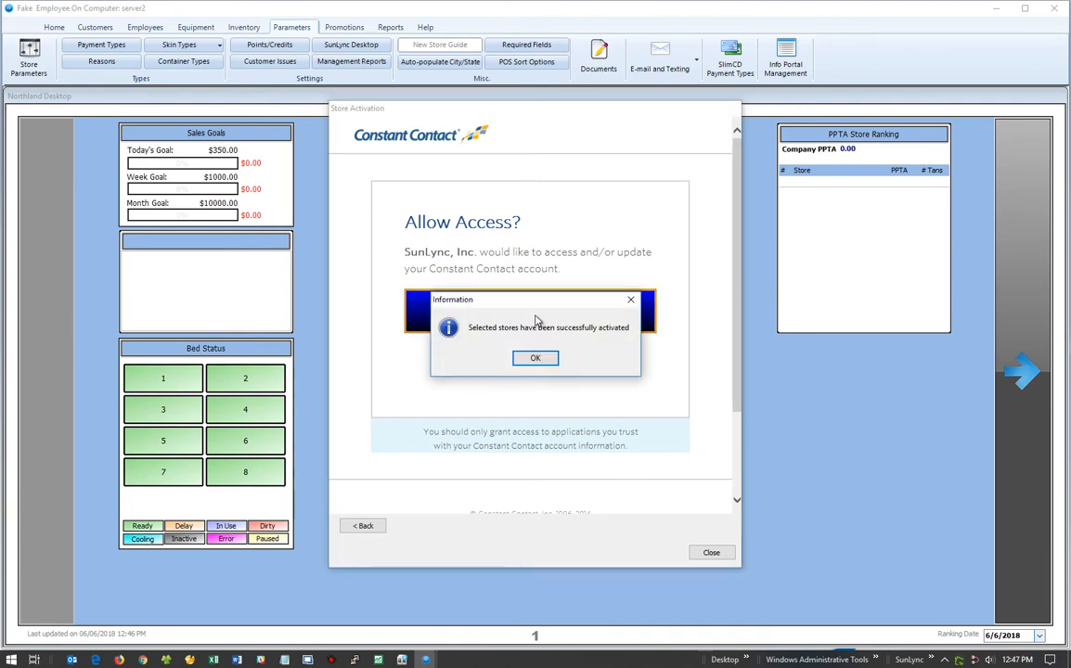
{"action": "key", "text": "Return"}
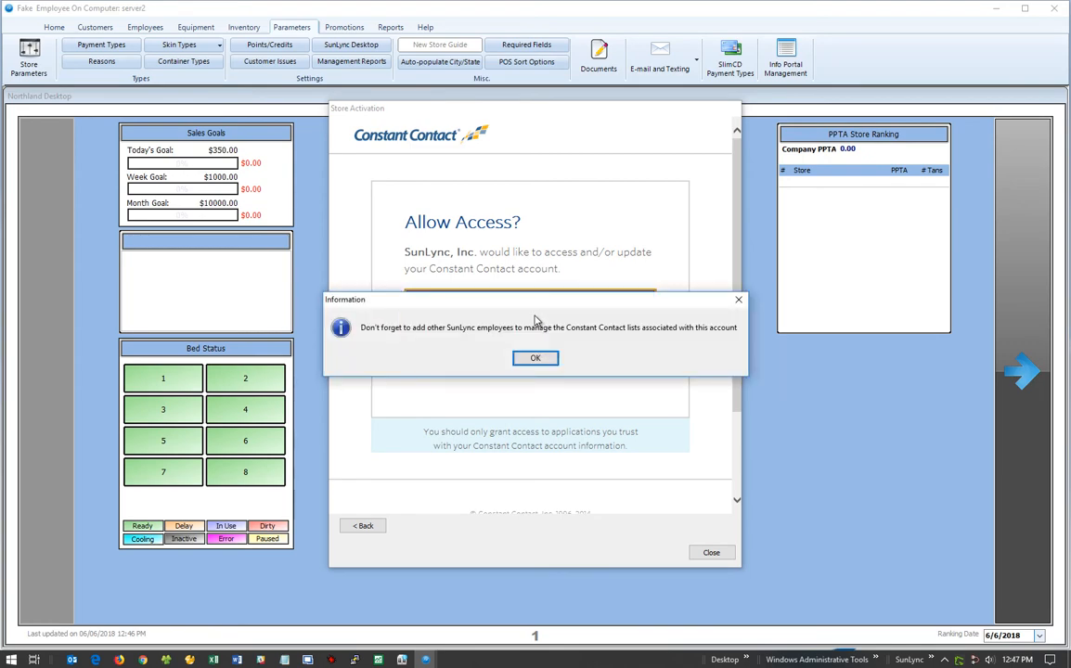
{"action": "left_click", "coordinate": [527, 357]}
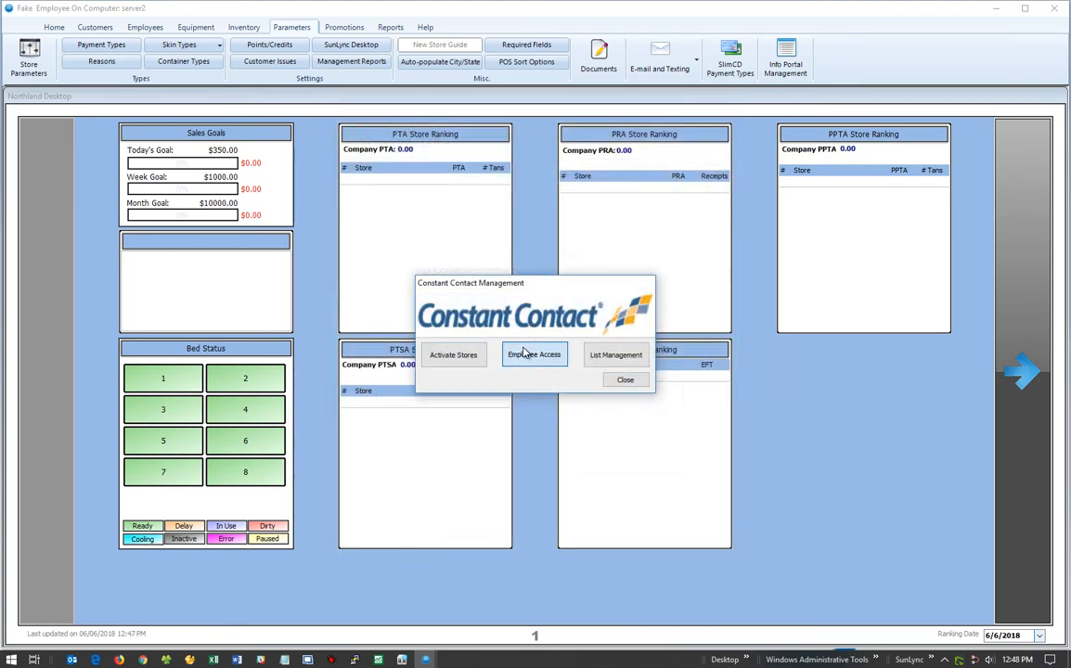
In Employee Token Association, pick the account, assign two employees, save, and close.
{"action": "left_click", "coordinate": [525, 355]}
{"action": "left_click", "coordinate": [535, 214]}
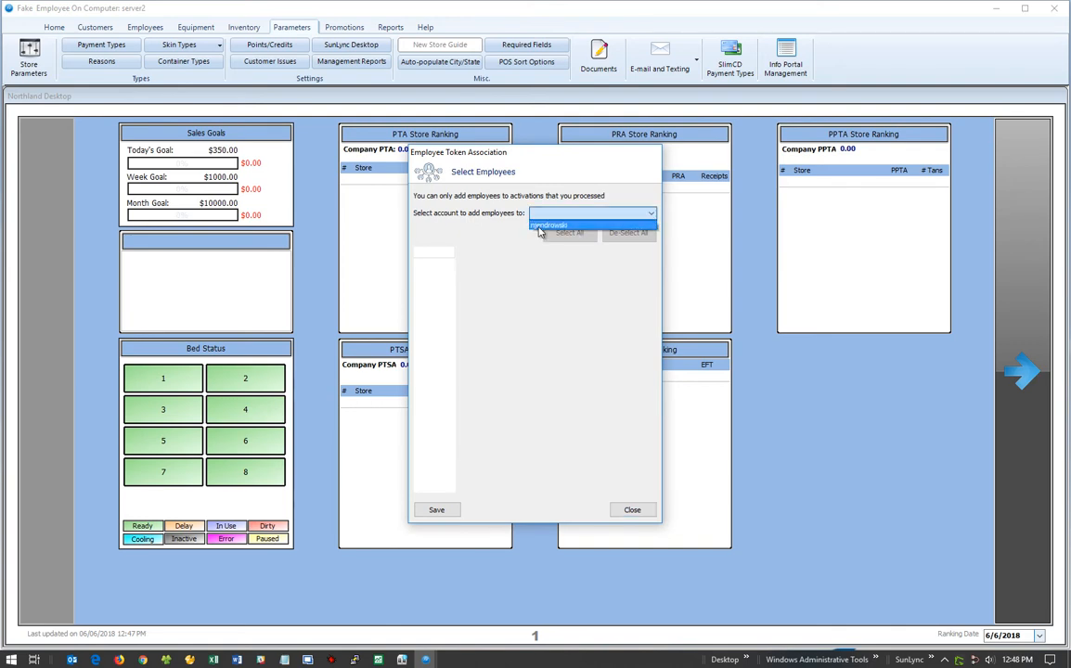
{"action": "left_click", "coordinate": [540, 226]}
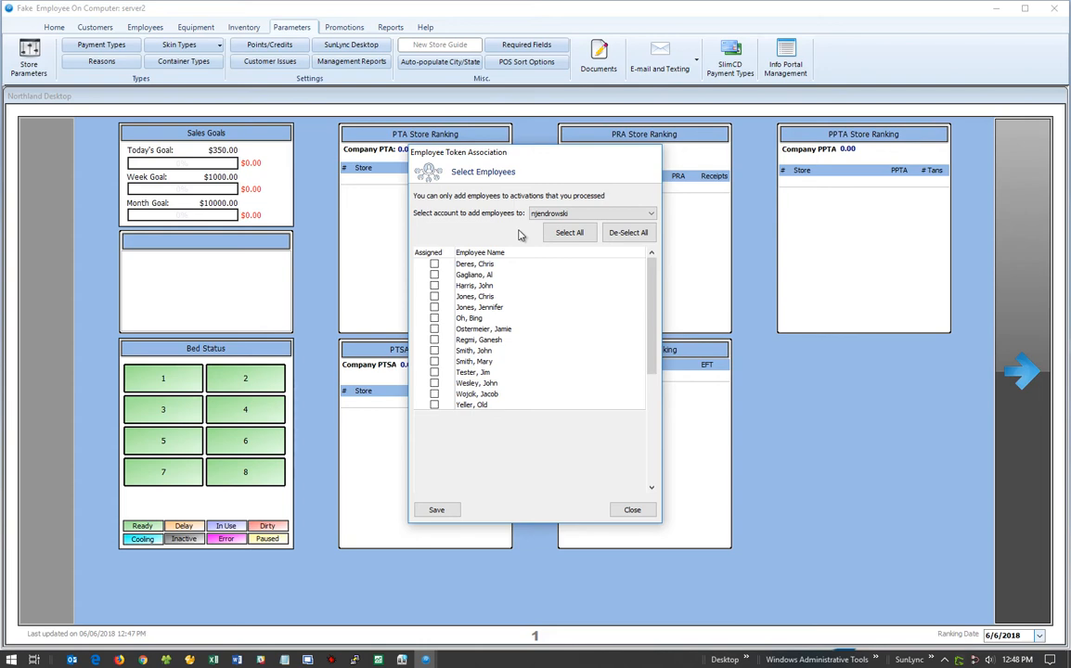
{"action": "left_click", "coordinate": [436, 286]}
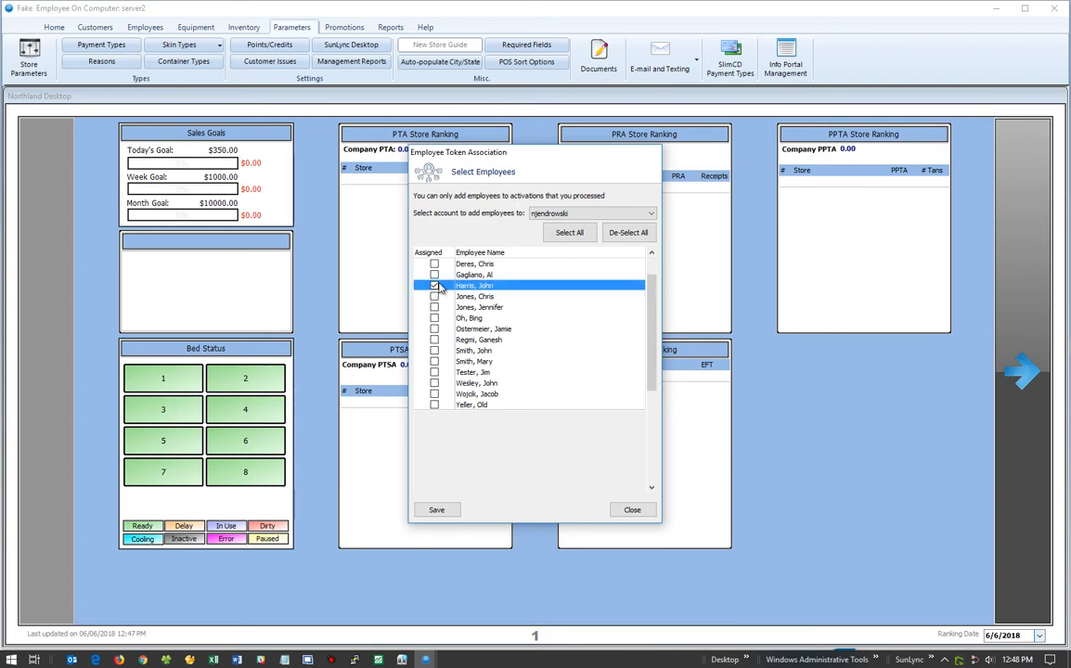
{"action": "left_click", "coordinate": [434, 351]}
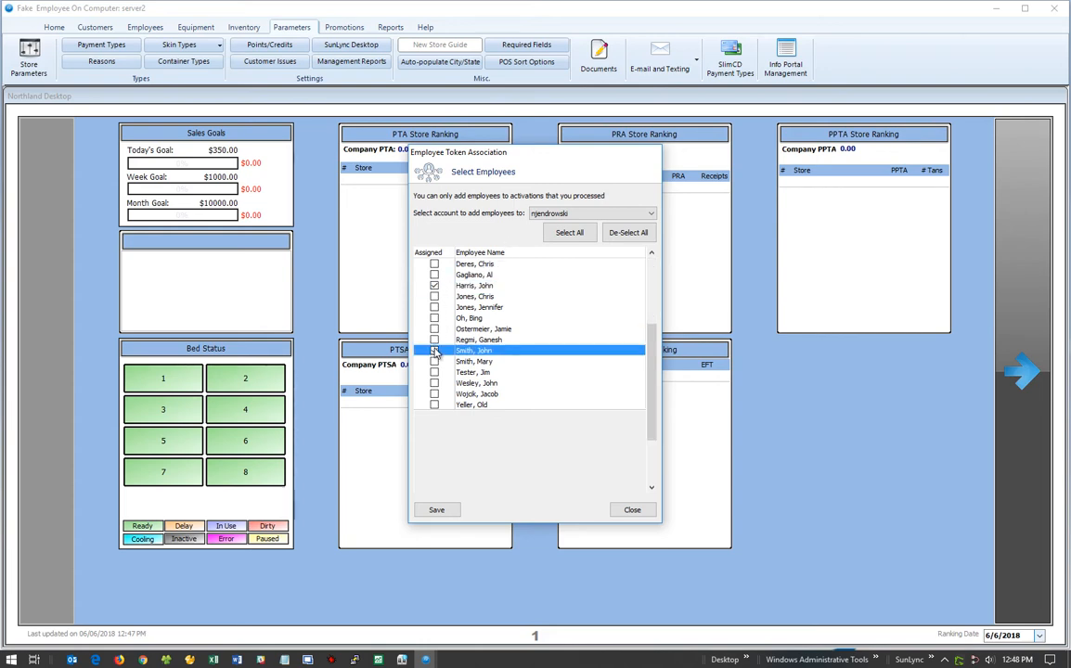
{"action": "left_click", "coordinate": [437, 510]}
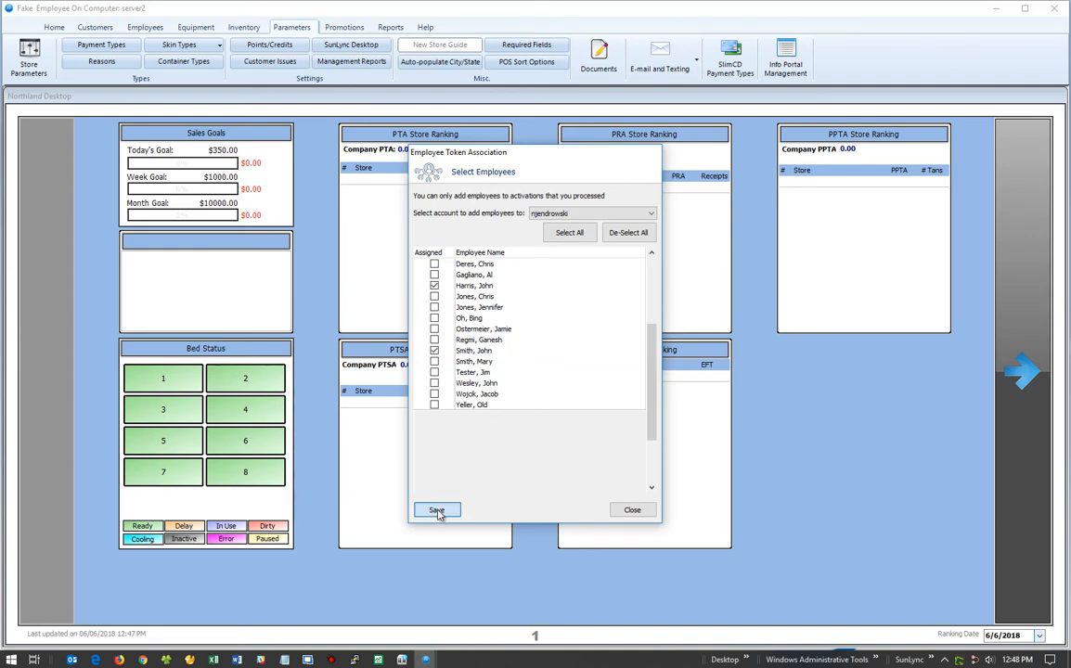
{"action": "key", "text": "Return"}
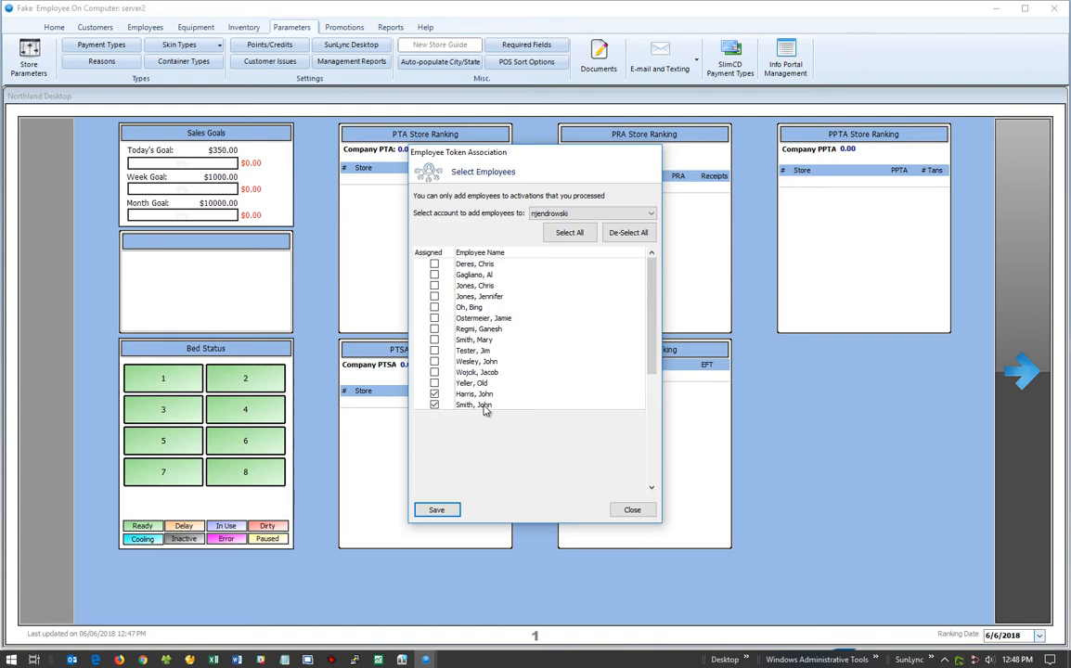
{"action": "left_click", "coordinate": [626, 509]}
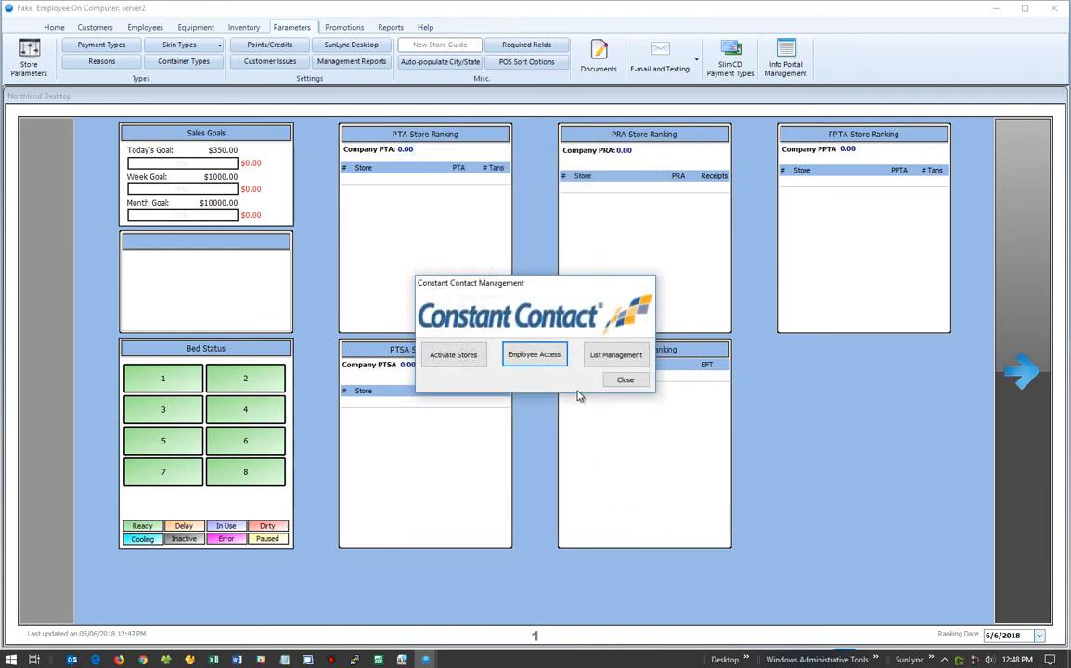
In List Management, create a new list named 'SunLync Birthdays'.
{"action": "left_click", "coordinate": [618, 363]}
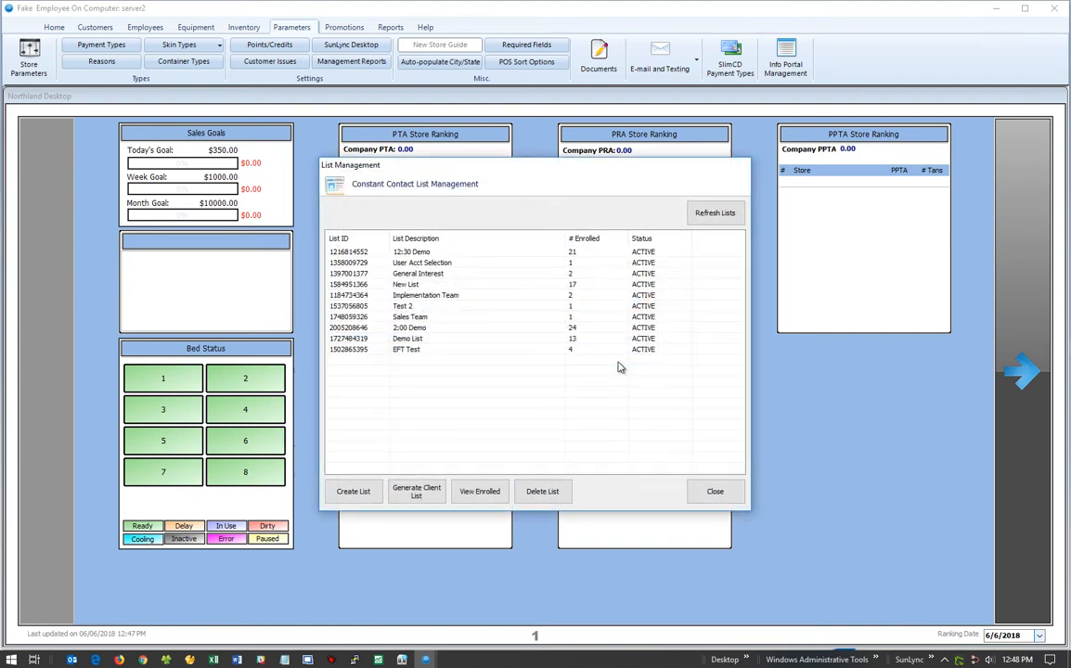
{"action": "left_click", "coordinate": [344, 491]}
{"action": "type", "text": "SunLync Birthdays"}
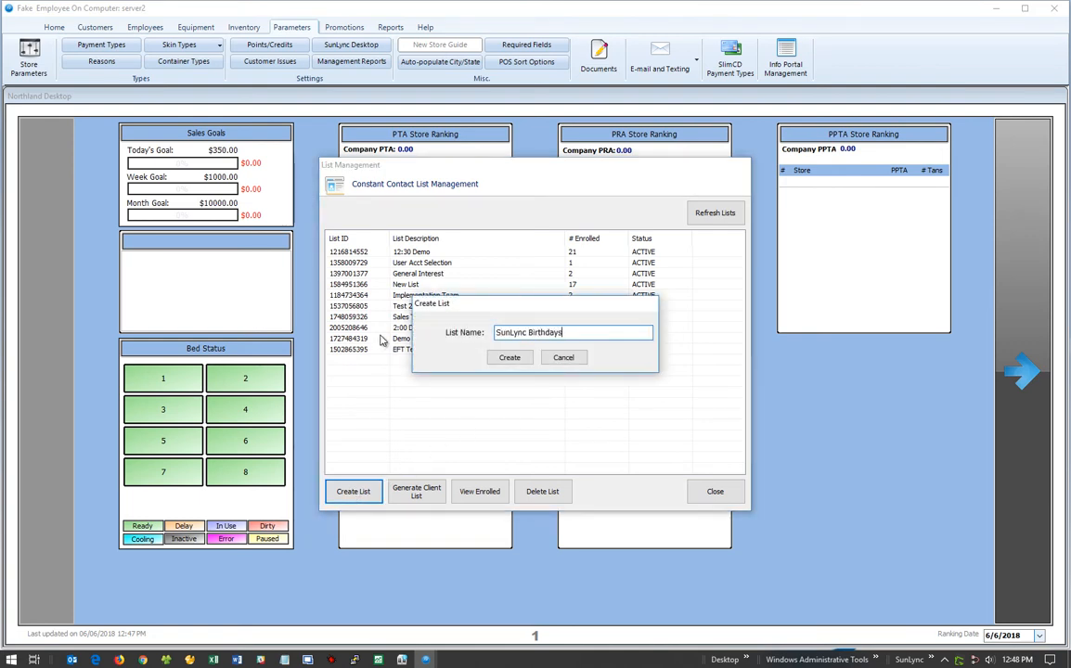
{"action": "left_click", "coordinate": [510, 358]}
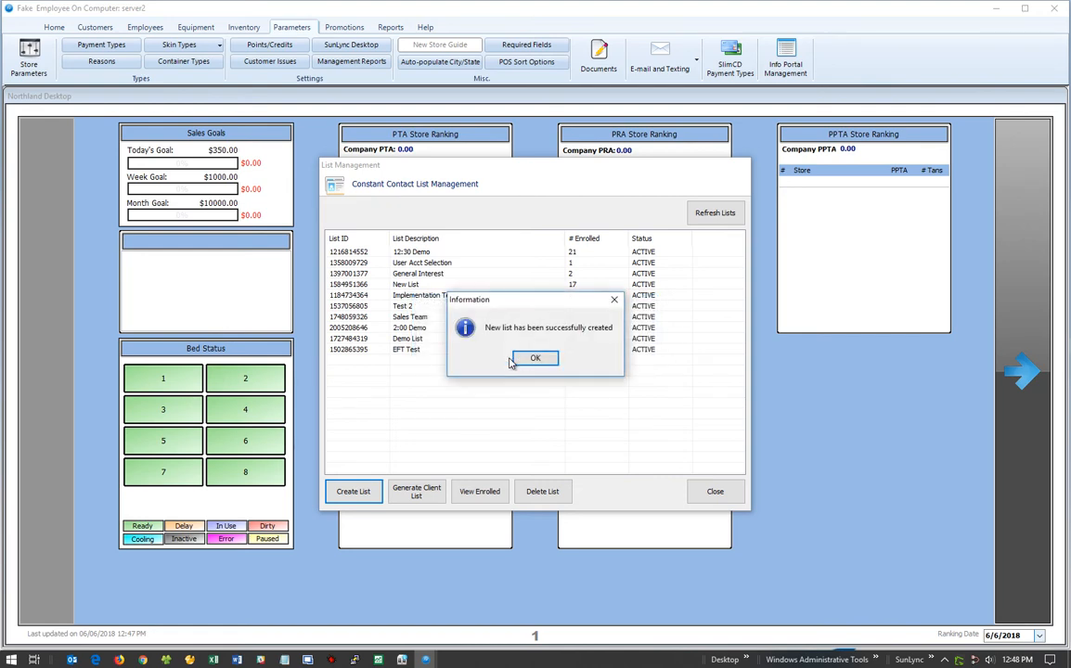
{"action": "left_click", "coordinate": [535, 359]}
Select the SunLync Birthdays list, check its enrolled contacts, and open Generate Client List.
{"action": "left_click", "coordinate": [415, 297]}
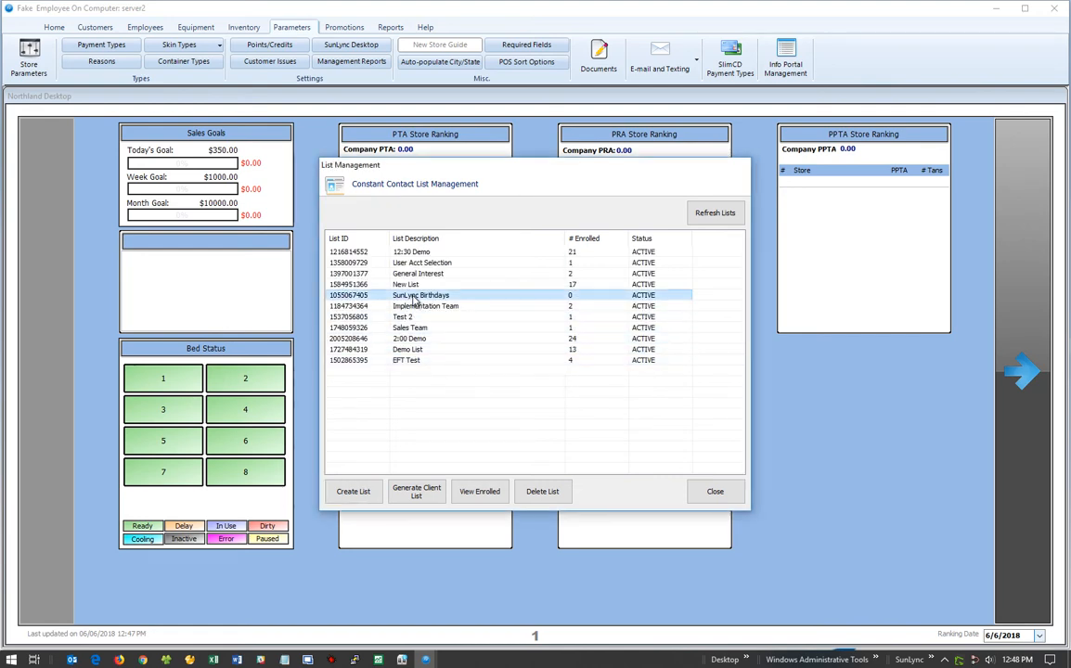
{"action": "left_click", "coordinate": [372, 296]}
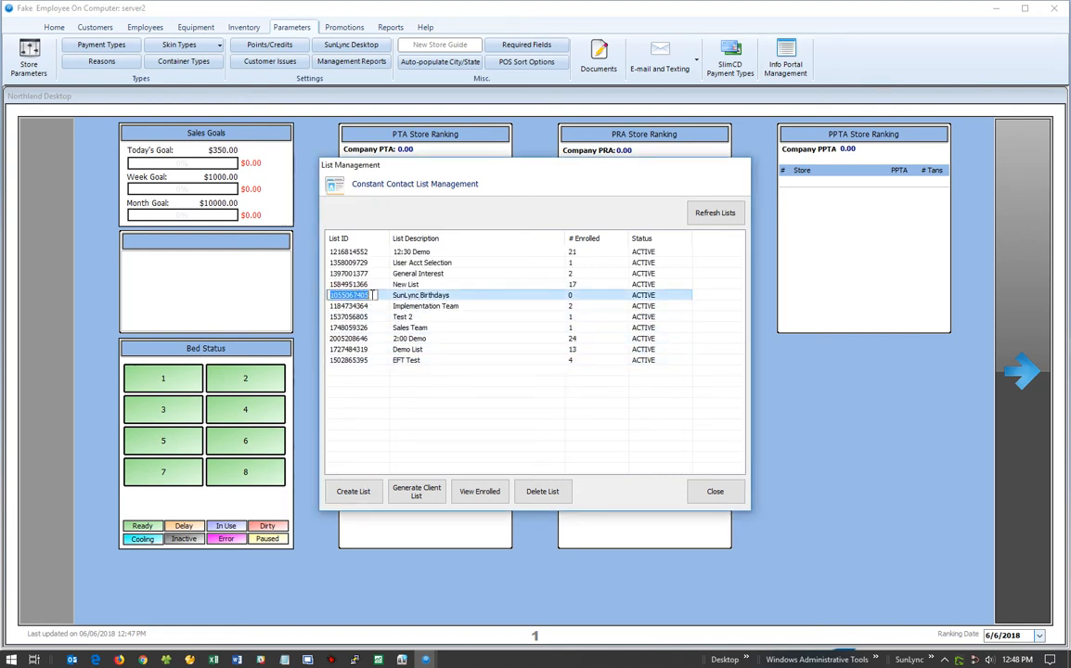
{"action": "left_click", "coordinate": [415, 297]}
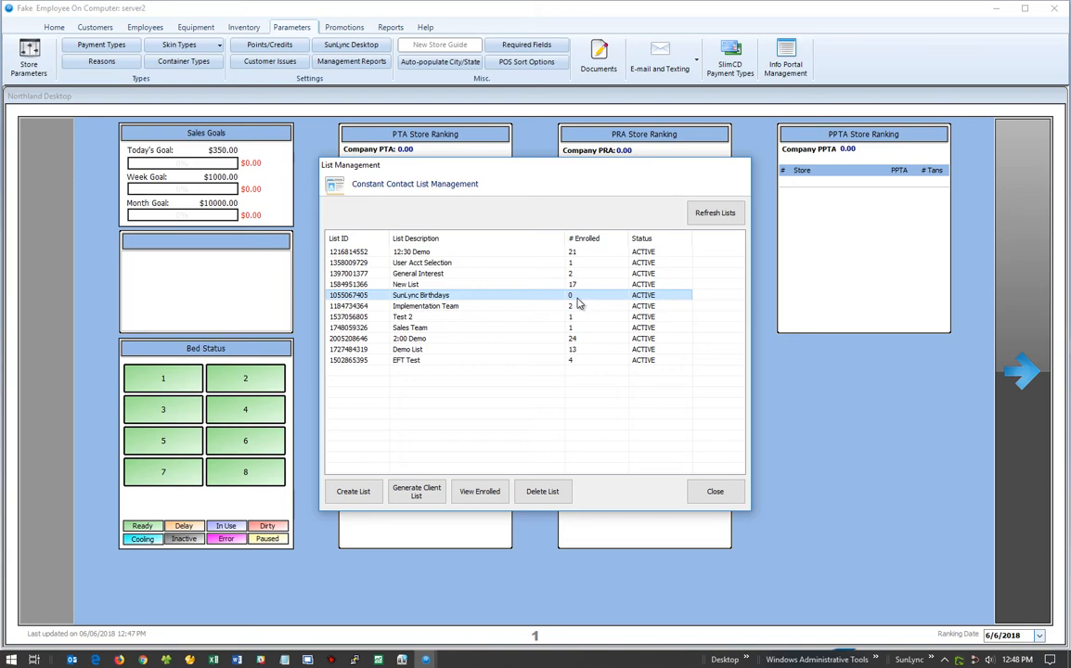
{"action": "left_click", "coordinate": [479, 493]}
{"action": "left_click", "coordinate": [719, 508]}
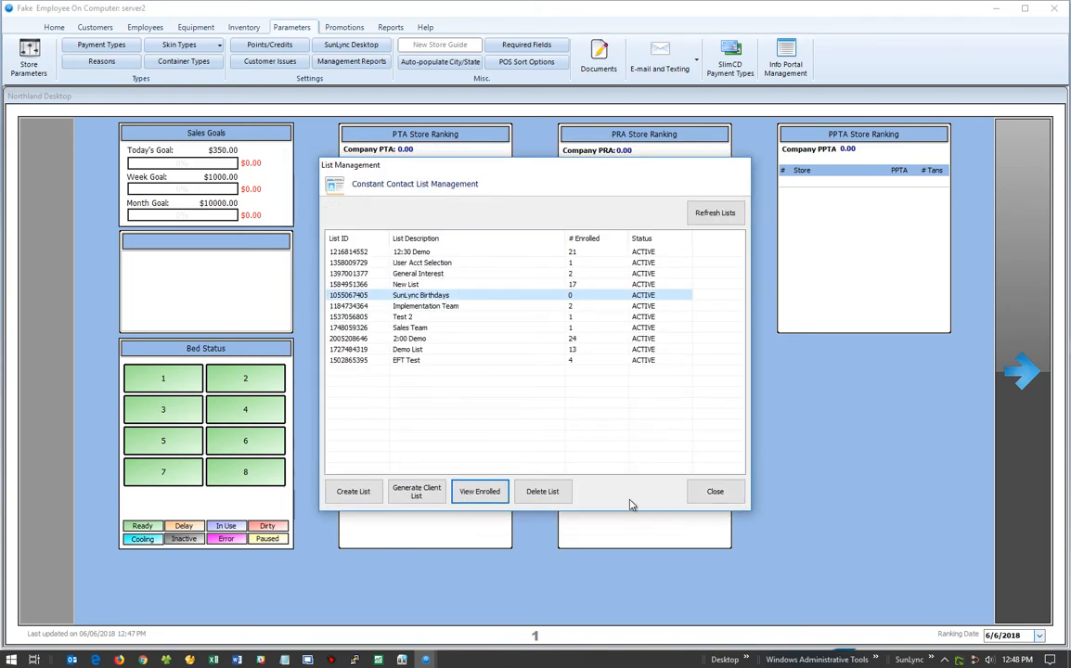
{"action": "left_click", "coordinate": [414, 496]}
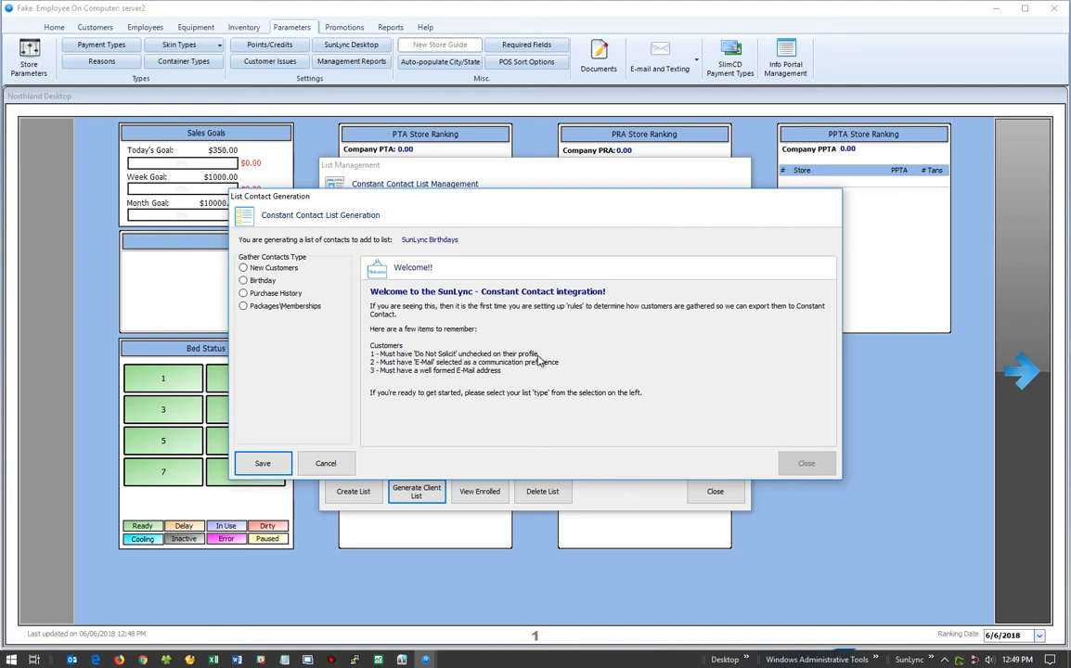
Preview the New Customers, Purchase History and Packages/Memberships options, then settle on Birthday as the contact type.
{"action": "left_click", "coordinate": [263, 281]}
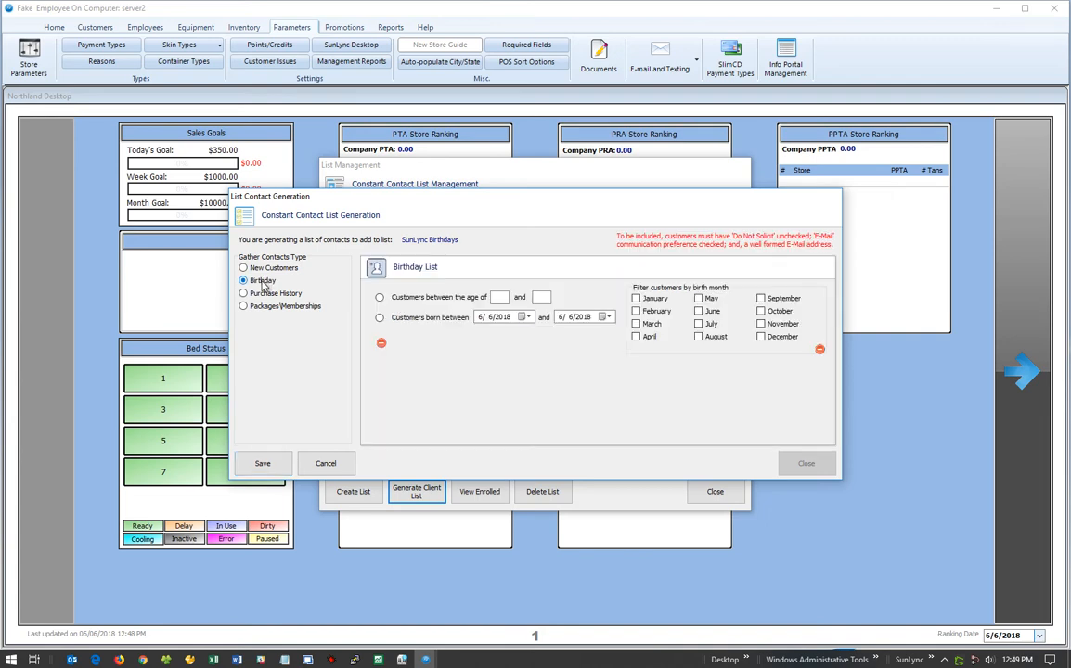
{"action": "left_click", "coordinate": [263, 269]}
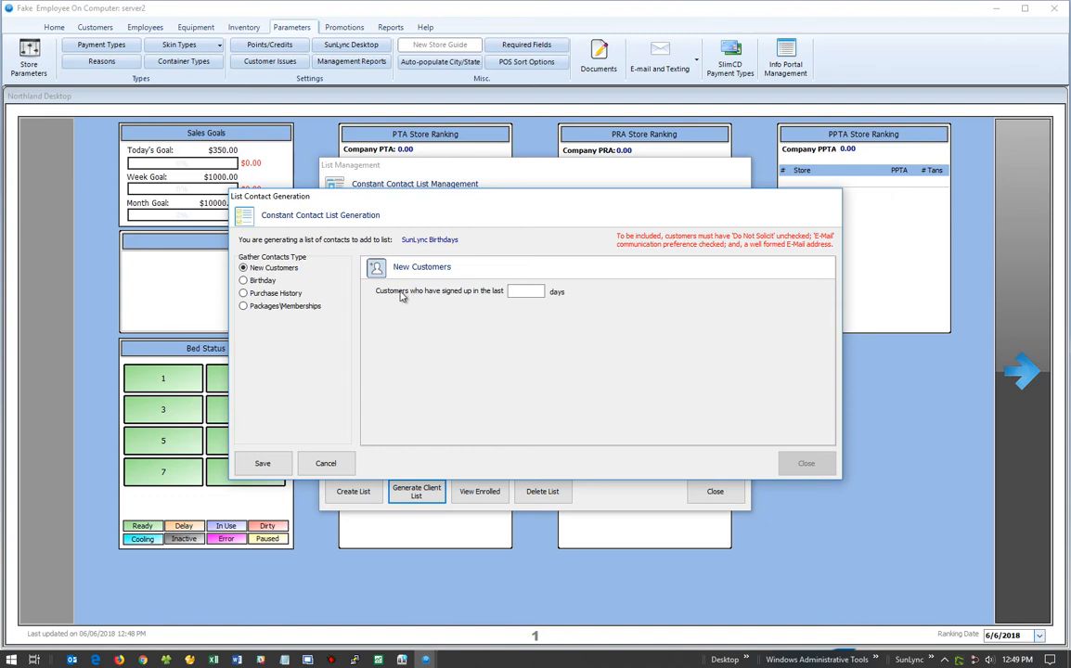
{"action": "left_click", "coordinate": [517, 292]}
{"action": "left_click", "coordinate": [264, 281]}
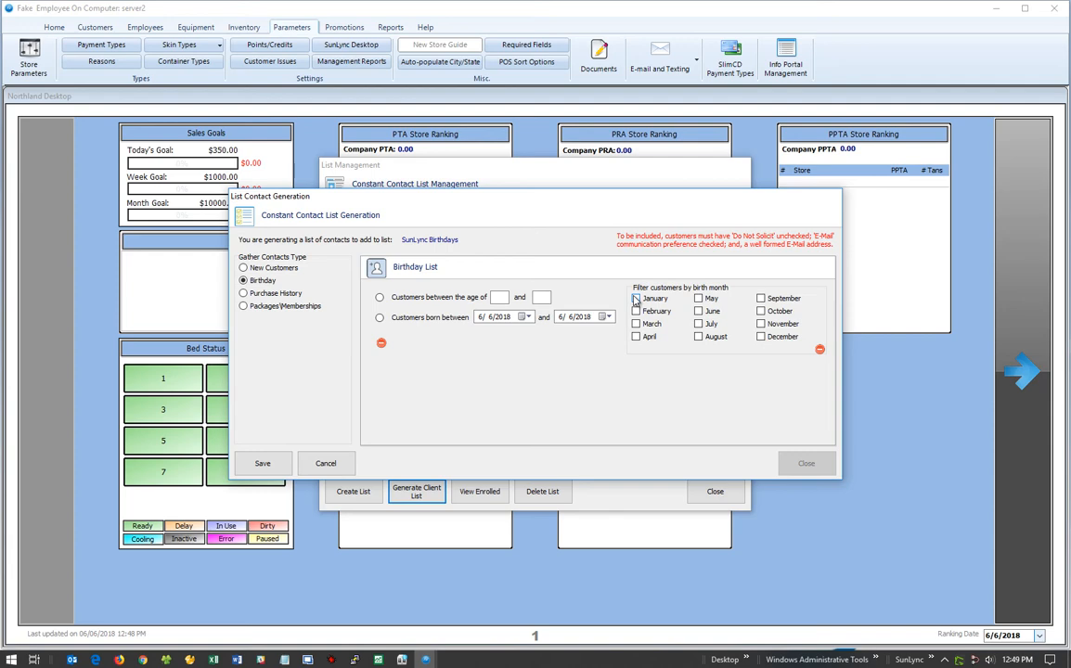
{"action": "left_click", "coordinate": [281, 295]}
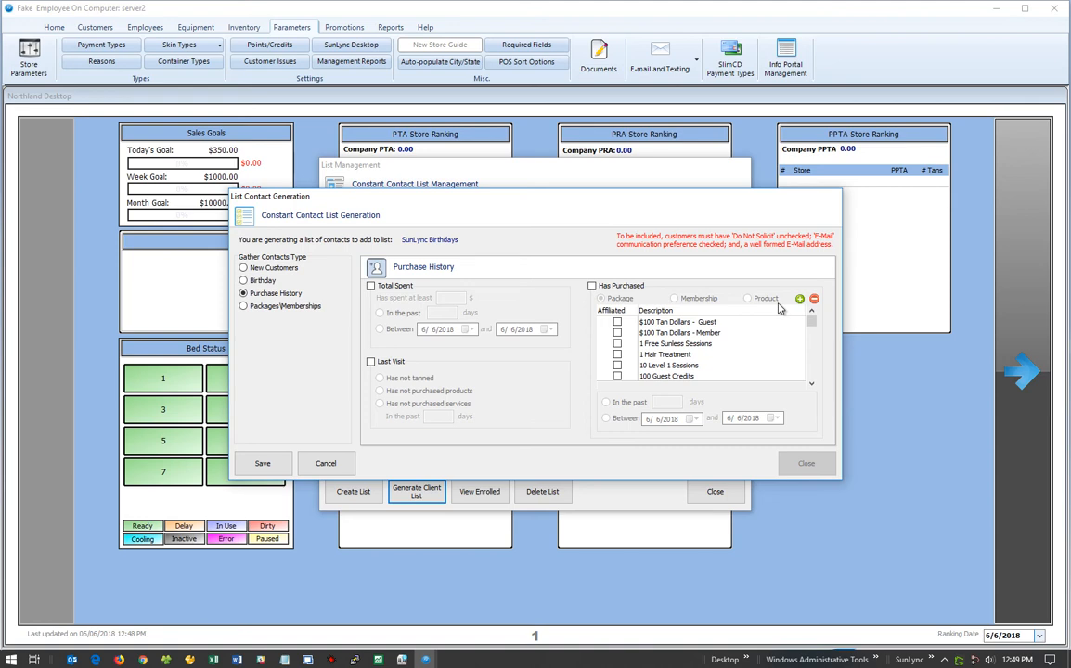
{"action": "left_click", "coordinate": [284, 308]}
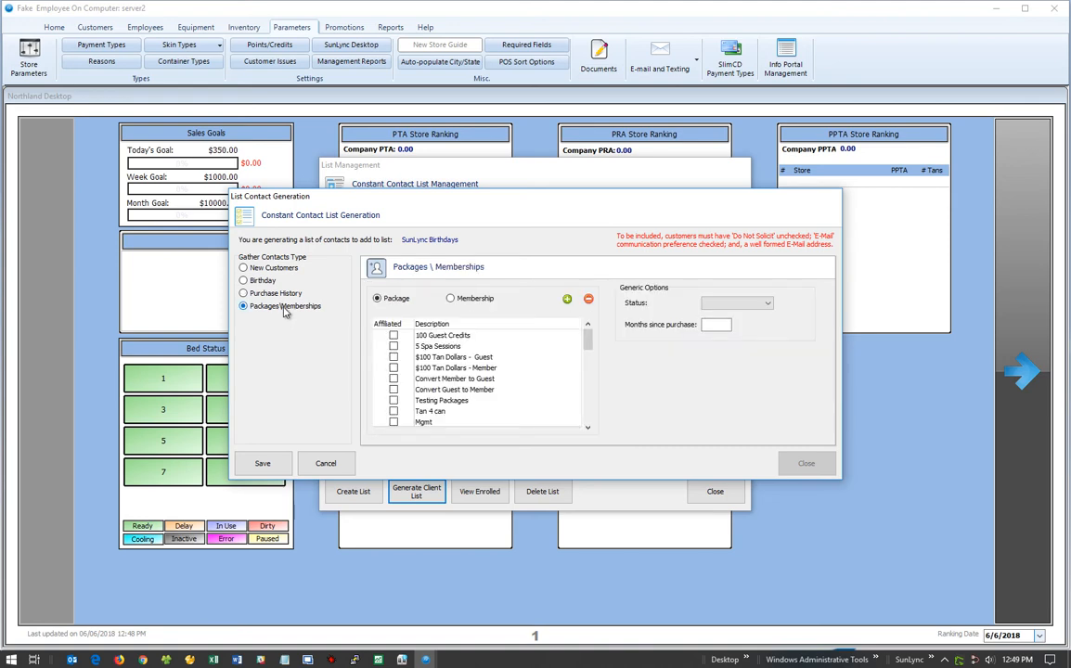
{"action": "left_click", "coordinate": [451, 299]}
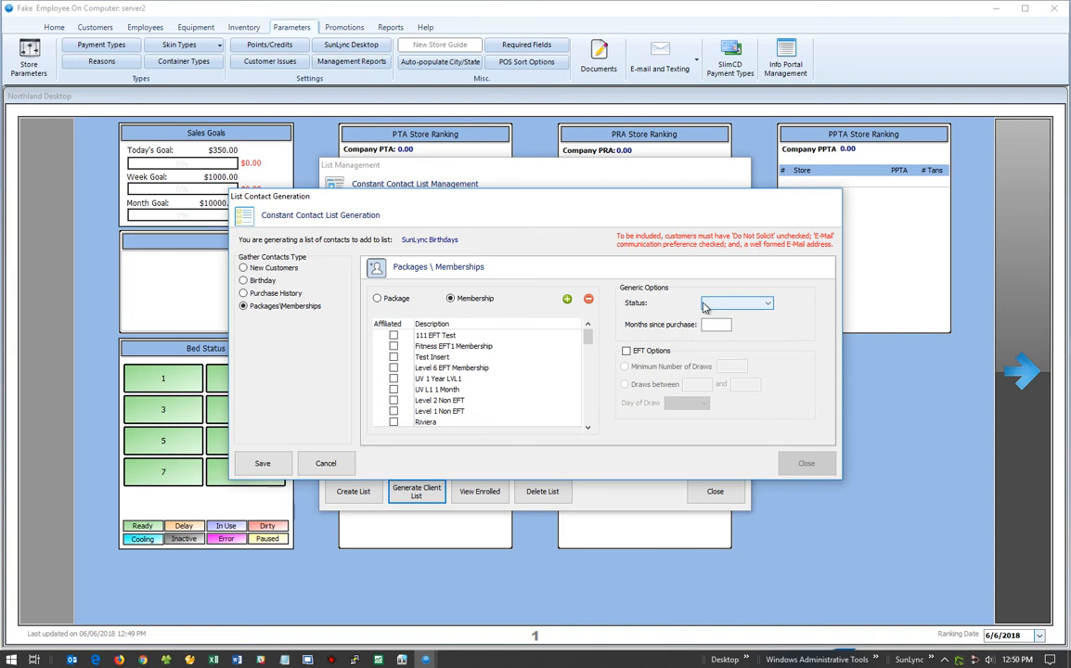
{"action": "left_click", "coordinate": [245, 280]}
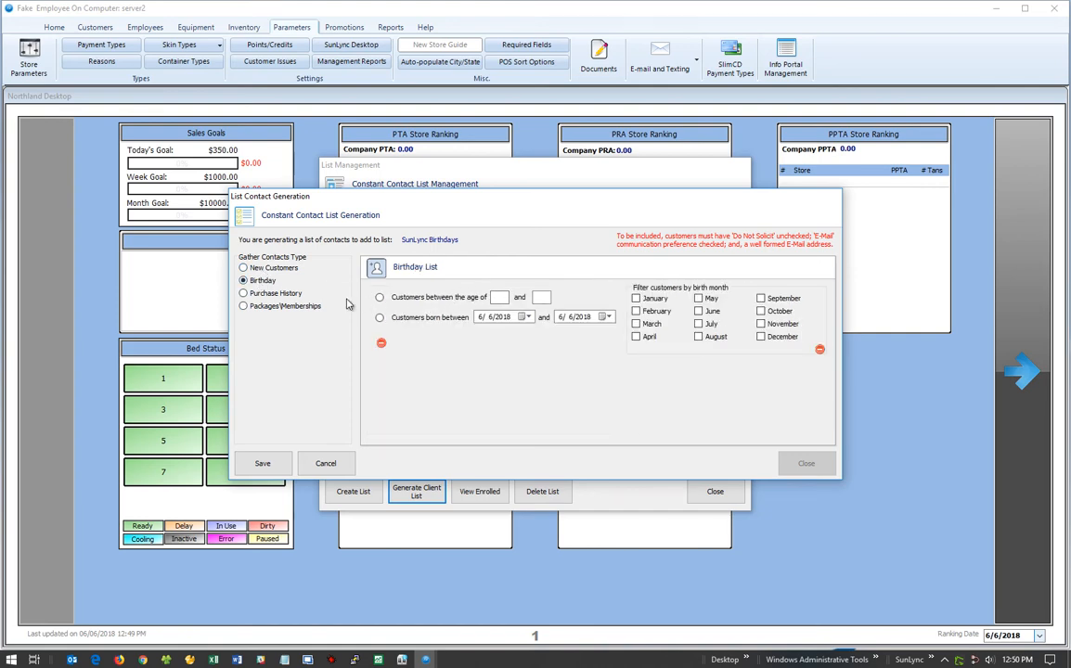
Set the birthday rule to customers between ages 1 and 90 and save it.
{"action": "left_click", "coordinate": [380, 297]}
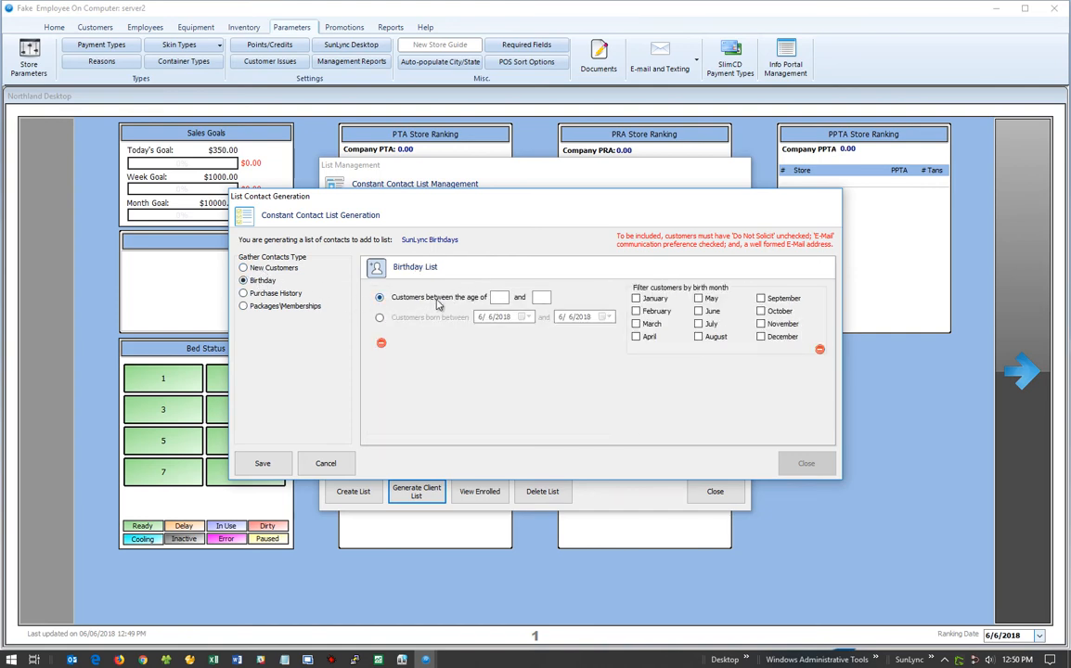
{"action": "left_click", "coordinate": [507, 297]}
{"action": "type", "text": "1"}
{"action": "left_click", "coordinate": [269, 464]}
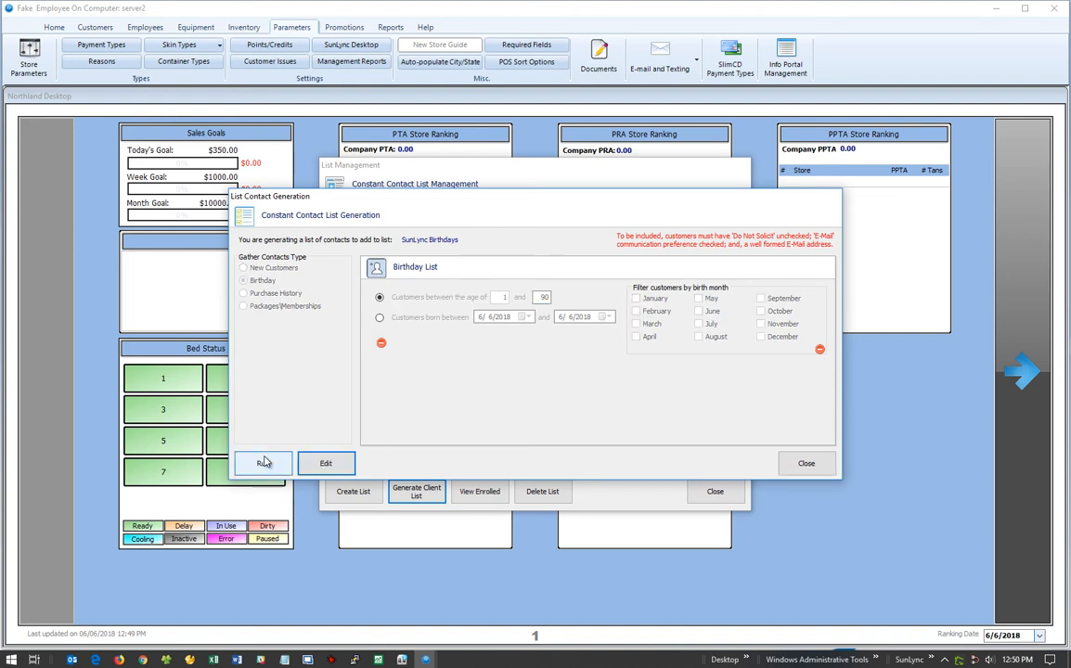
Close and reopen contact generation with the SunLync Birthdays list reselected.
{"action": "left_click", "coordinate": [803, 465]}
{"action": "left_click", "coordinate": [478, 296]}
{"action": "left_click", "coordinate": [471, 307]}
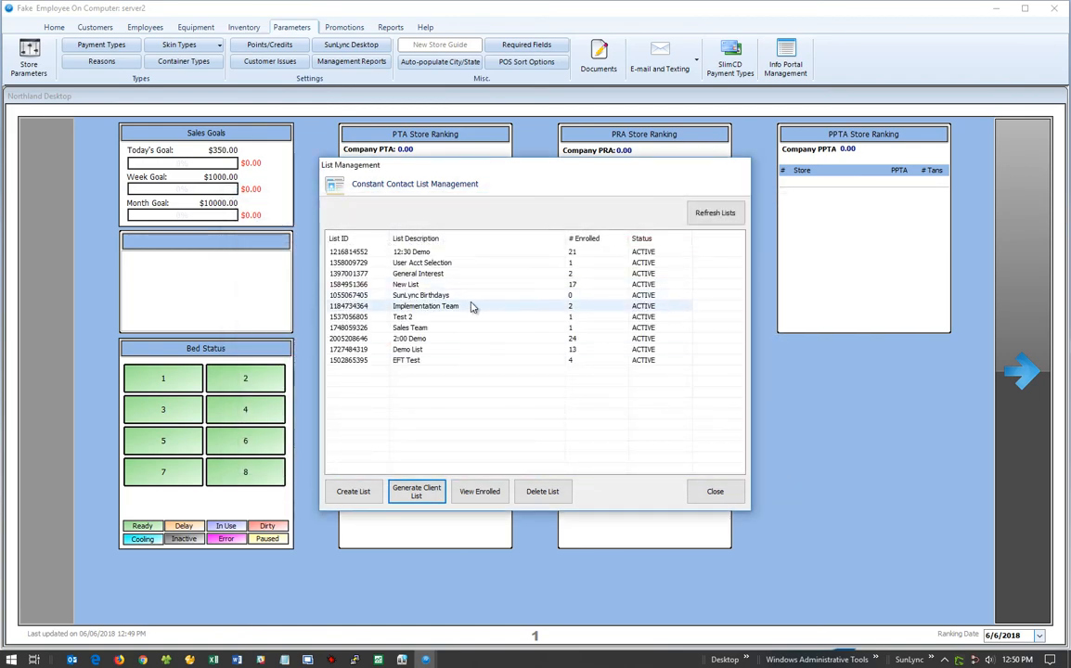
{"action": "left_click", "coordinate": [470, 297]}
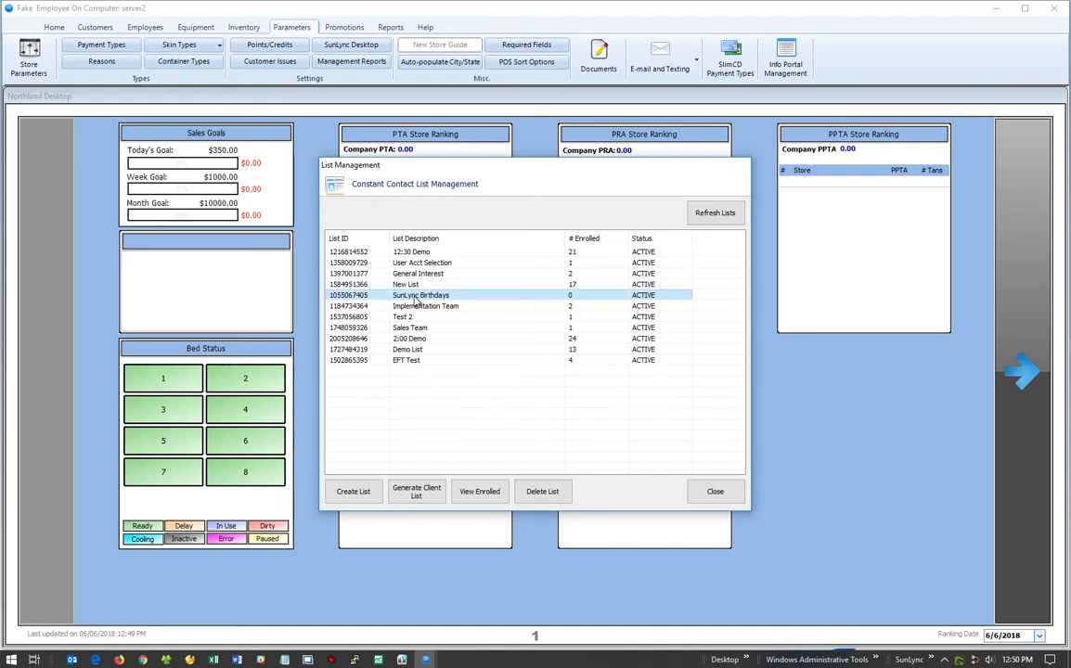
{"action": "left_click", "coordinate": [416, 491]}
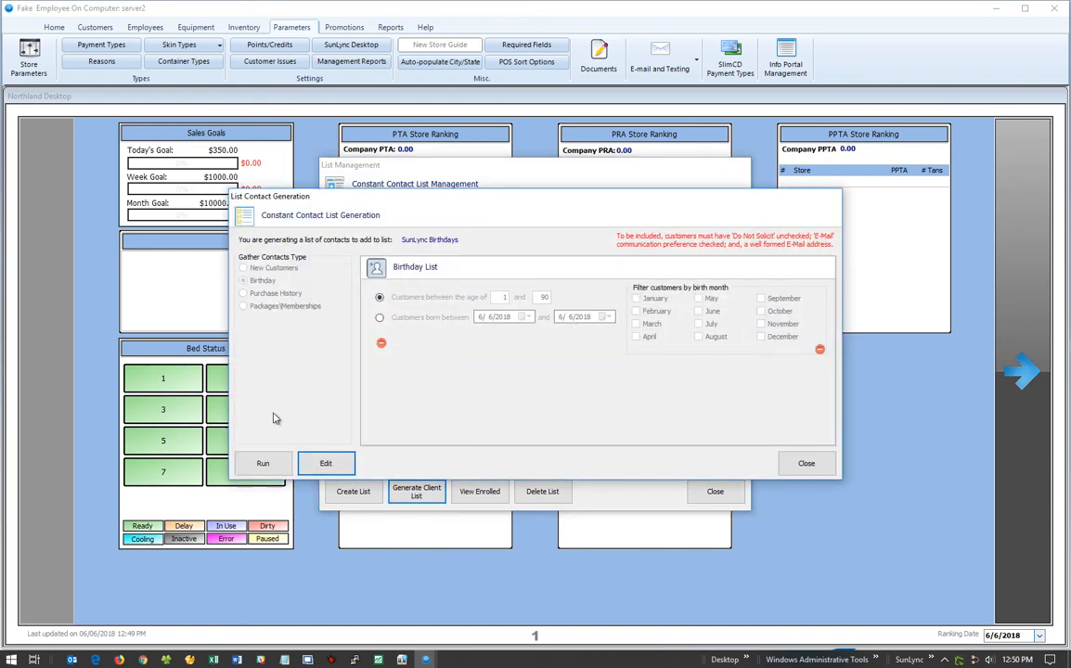
{"action": "left_click", "coordinate": [794, 466]}
{"action": "left_click", "coordinate": [416, 491]}
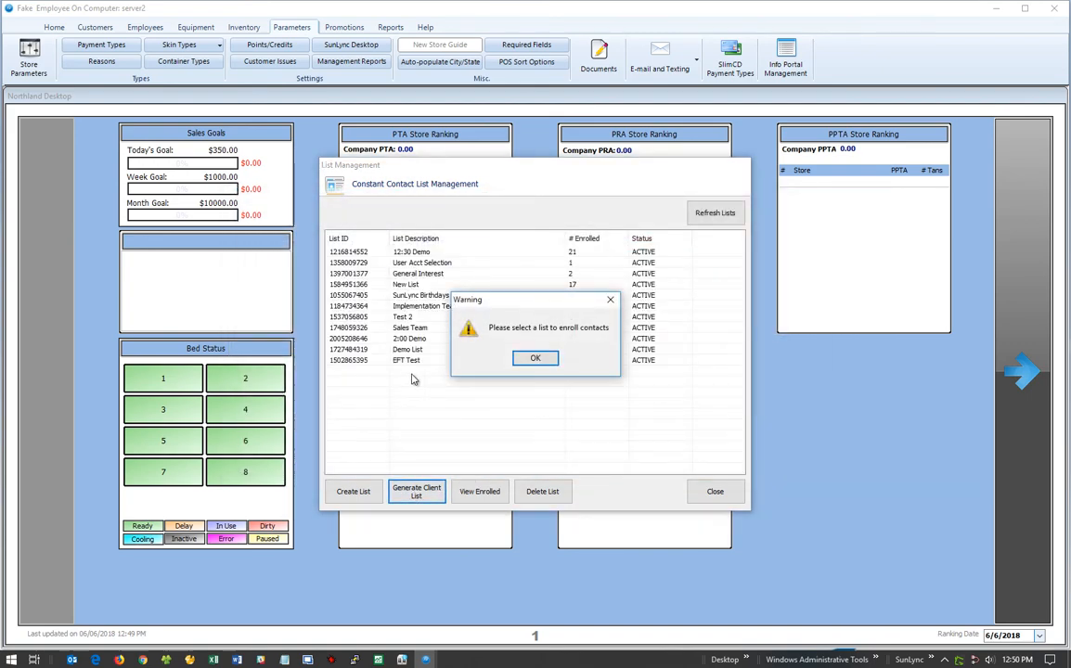
{"action": "left_click", "coordinate": [535, 358]}
{"action": "left_click", "coordinate": [427, 295]}
{"action": "left_click", "coordinate": [416, 491]}
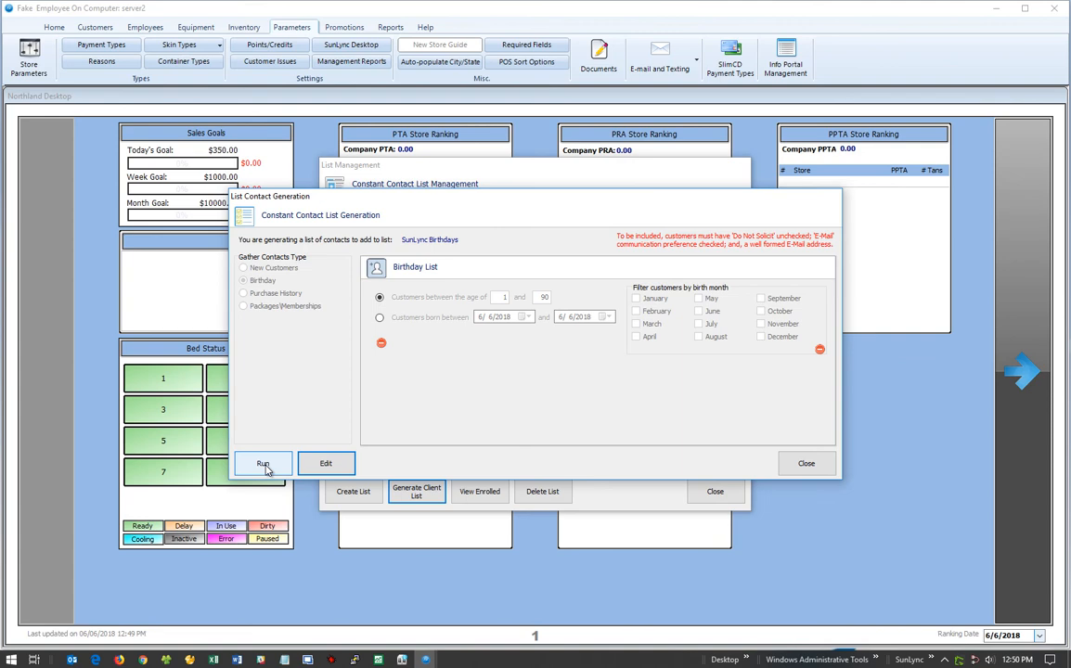
Reopen generation for SunLync Birthdays and run the birthday rule, finding five contacts.
{"action": "left_click", "coordinate": [806, 463]}
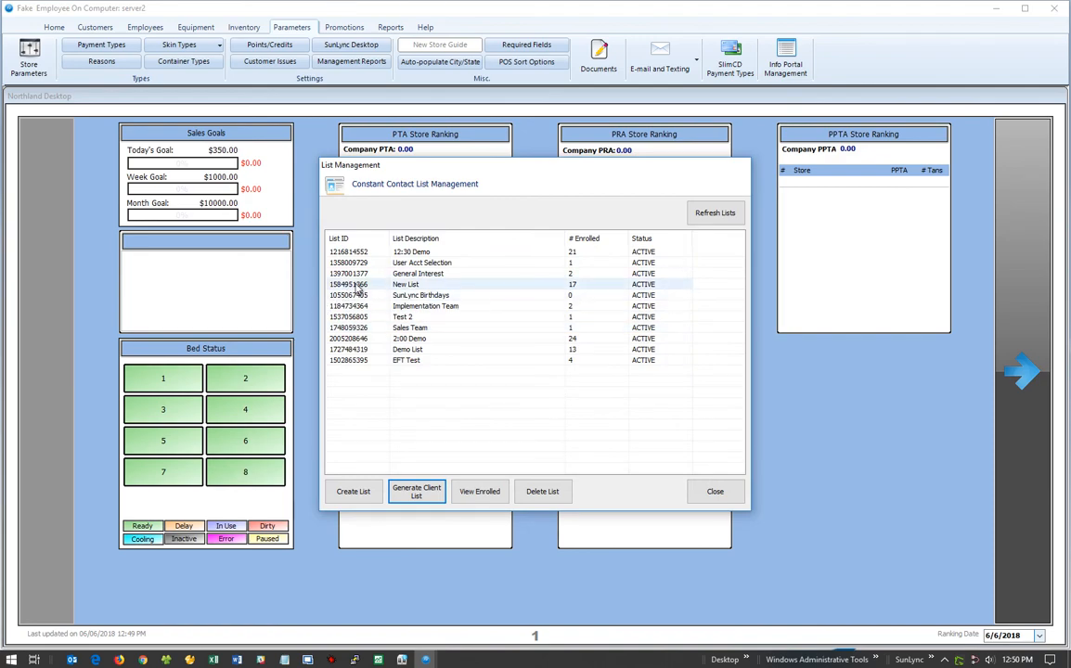
{"action": "left_click", "coordinate": [358, 296]}
{"action": "left_click", "coordinate": [416, 491]}
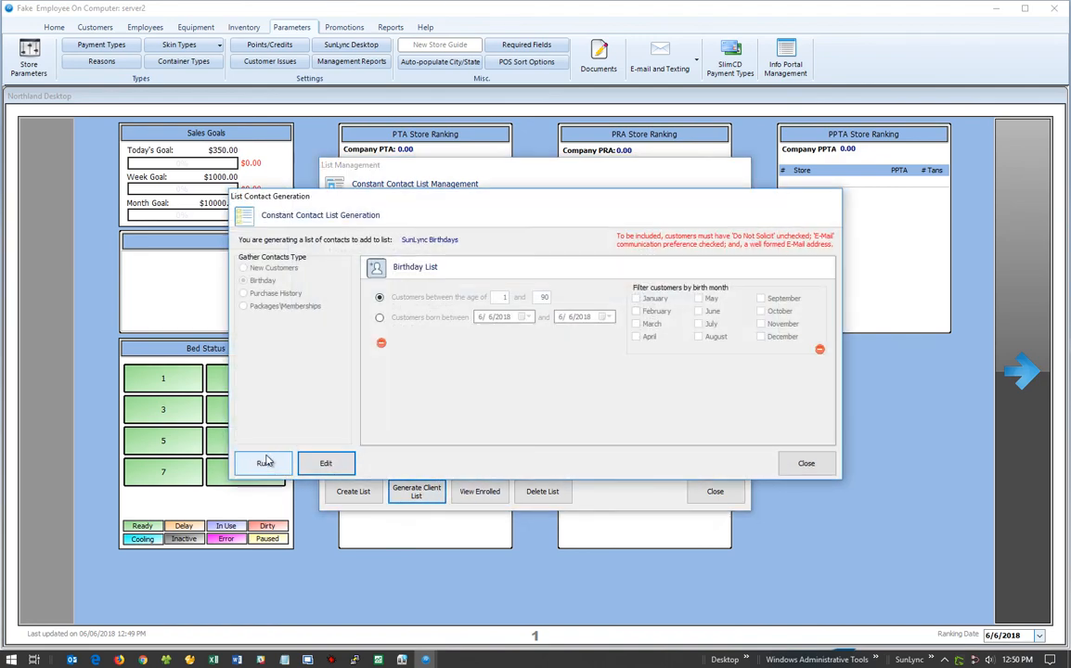
{"action": "left_click", "coordinate": [264, 462]}
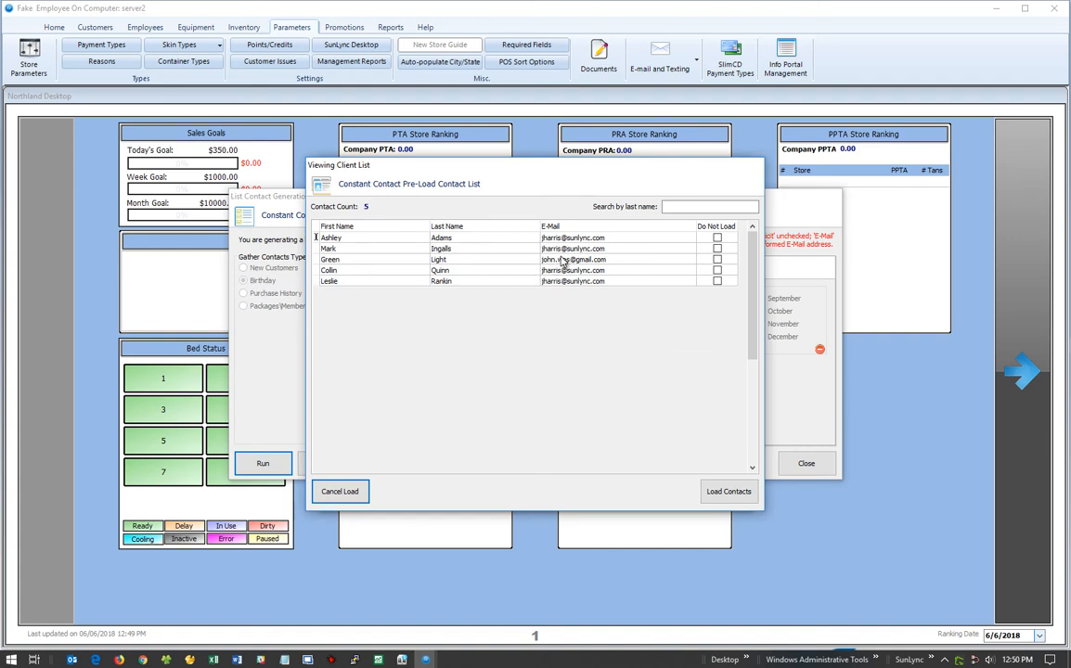
{"action": "left_click", "coordinate": [455, 282]}
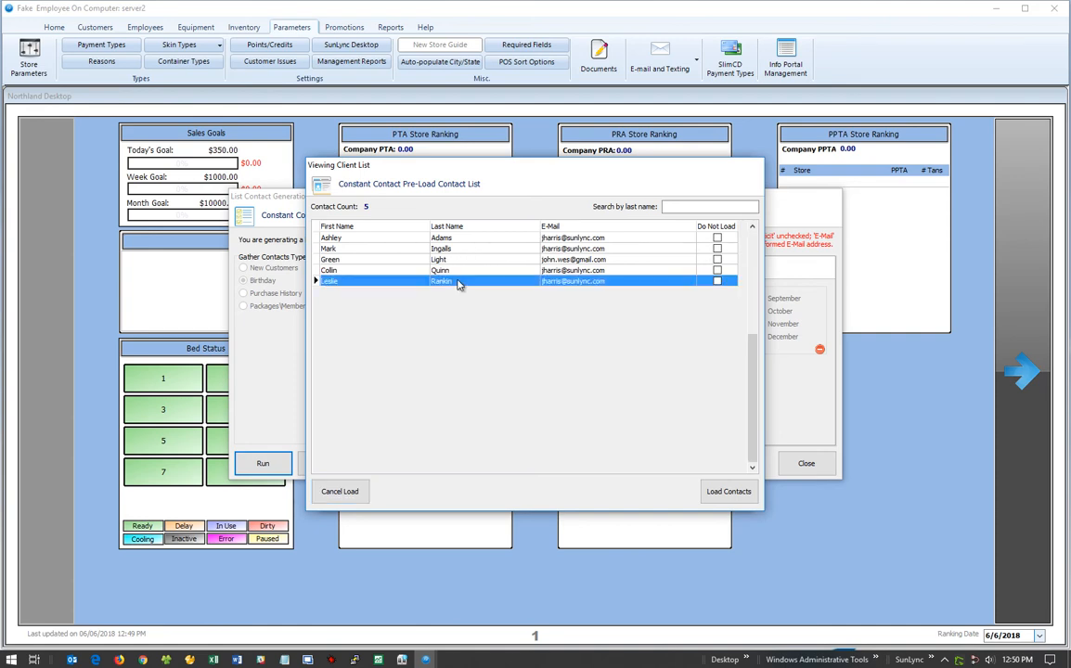
Mark three contacts Do Not Load, remove them, and load the remaining two into Constant Contact.
{"action": "left_click", "coordinate": [717, 239]}
{"action": "left_click", "coordinate": [718, 250]}
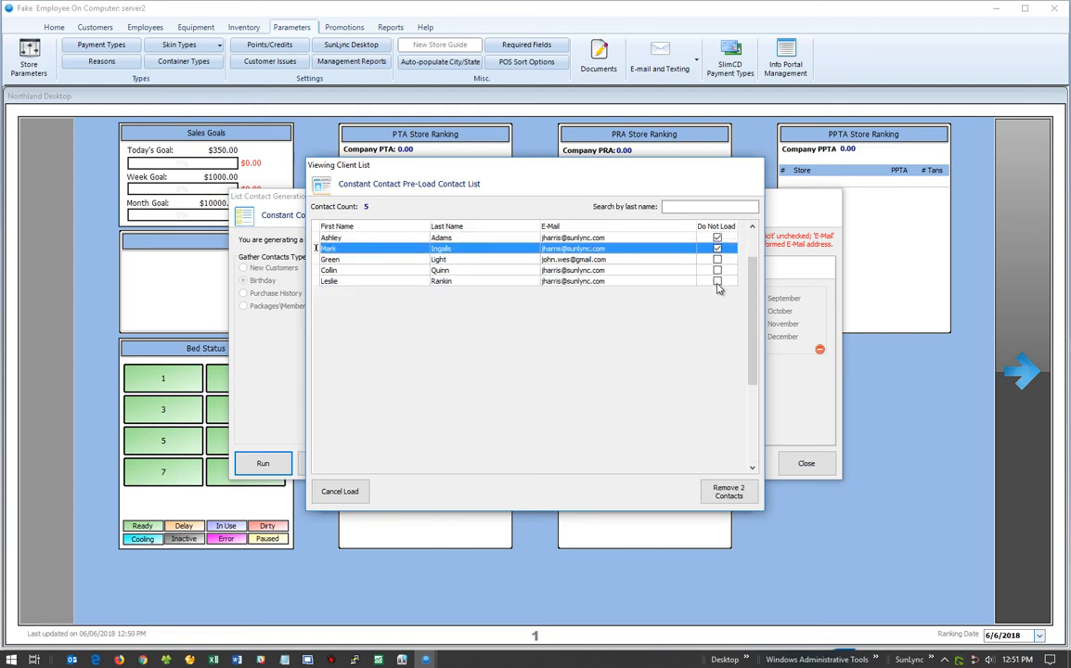
{"action": "left_click", "coordinate": [717, 271]}
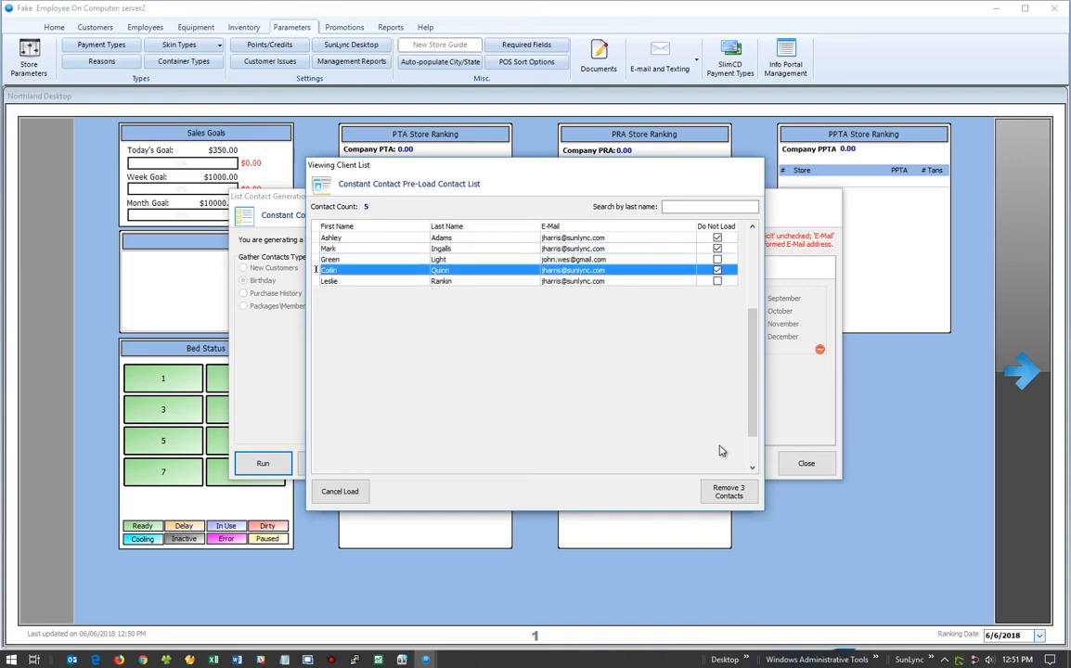
{"action": "left_click", "coordinate": [730, 499]}
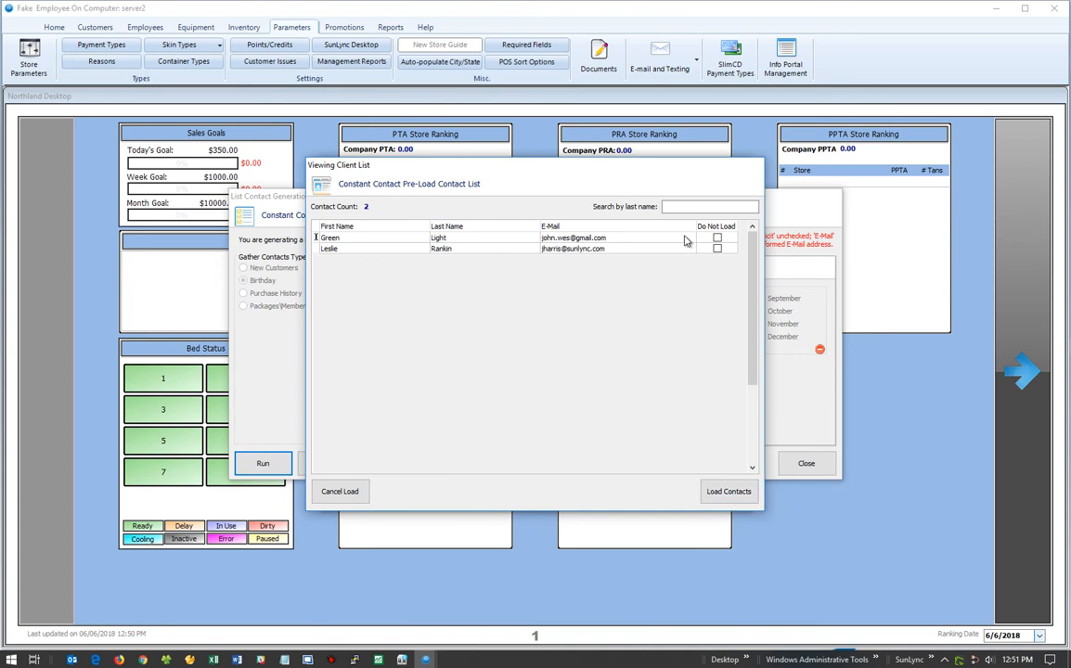
{"action": "left_click", "coordinate": [723, 493]}
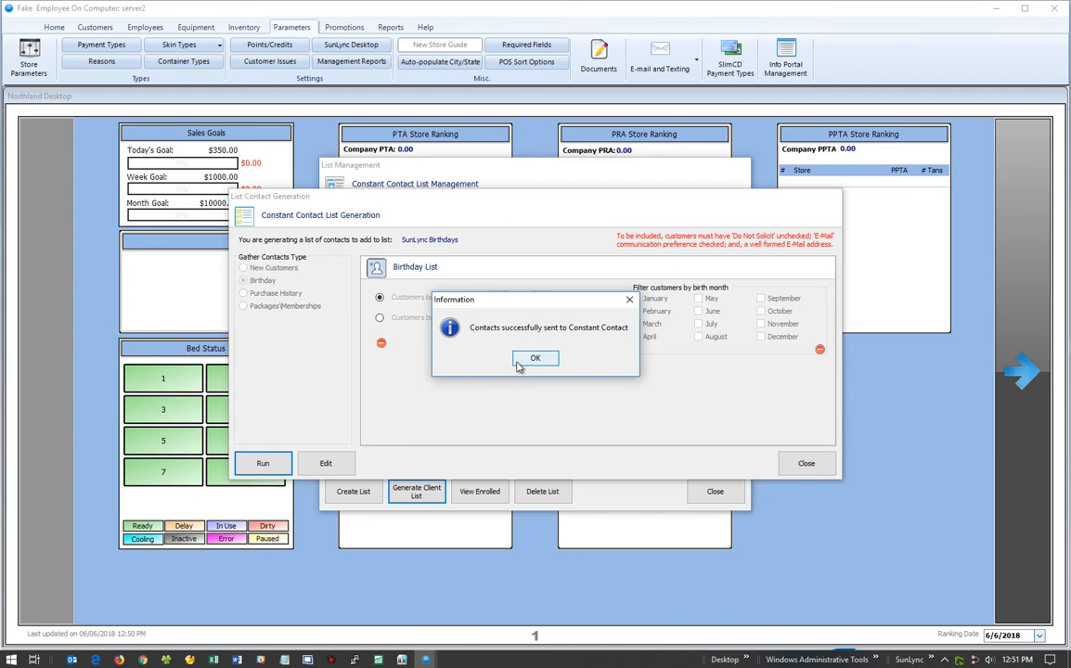
{"action": "left_click", "coordinate": [535, 360]}
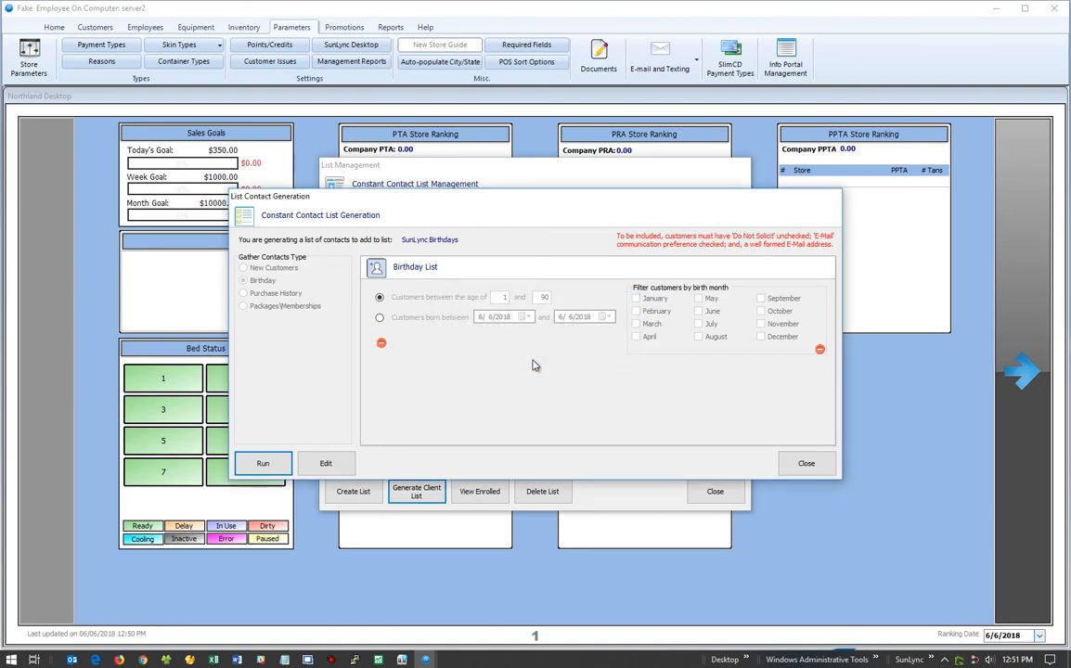
Reopen contact generation for SunLync Birthdays, then start and cancel editing the birthday rule.
{"action": "left_click", "coordinate": [807, 463]}
{"action": "left_click", "coordinate": [469, 295]}
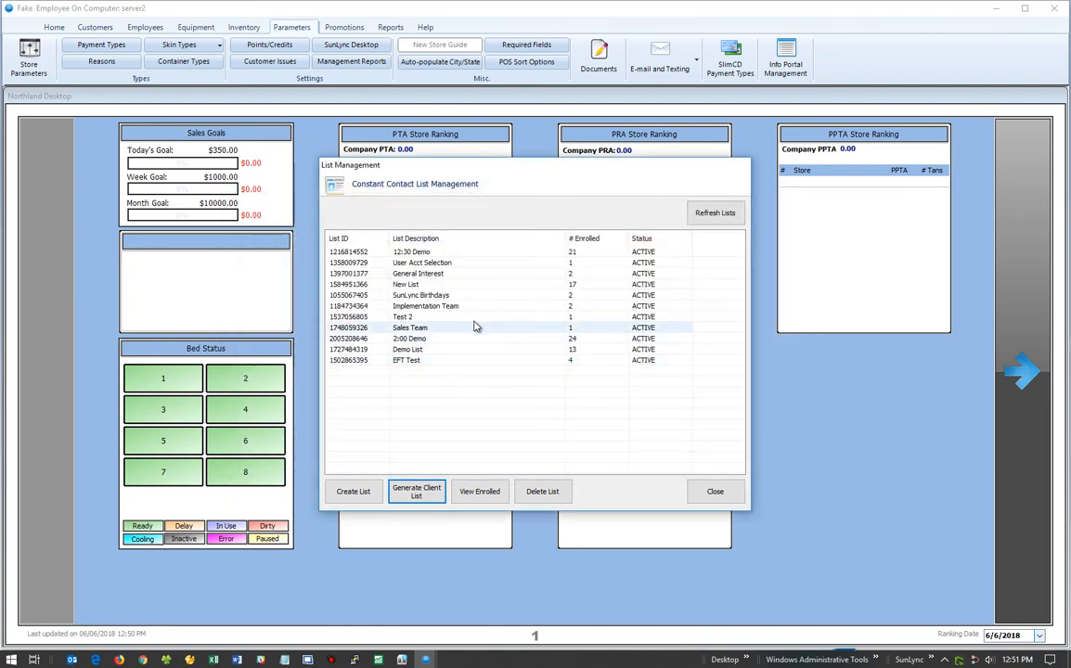
{"action": "left_click", "coordinate": [400, 494]}
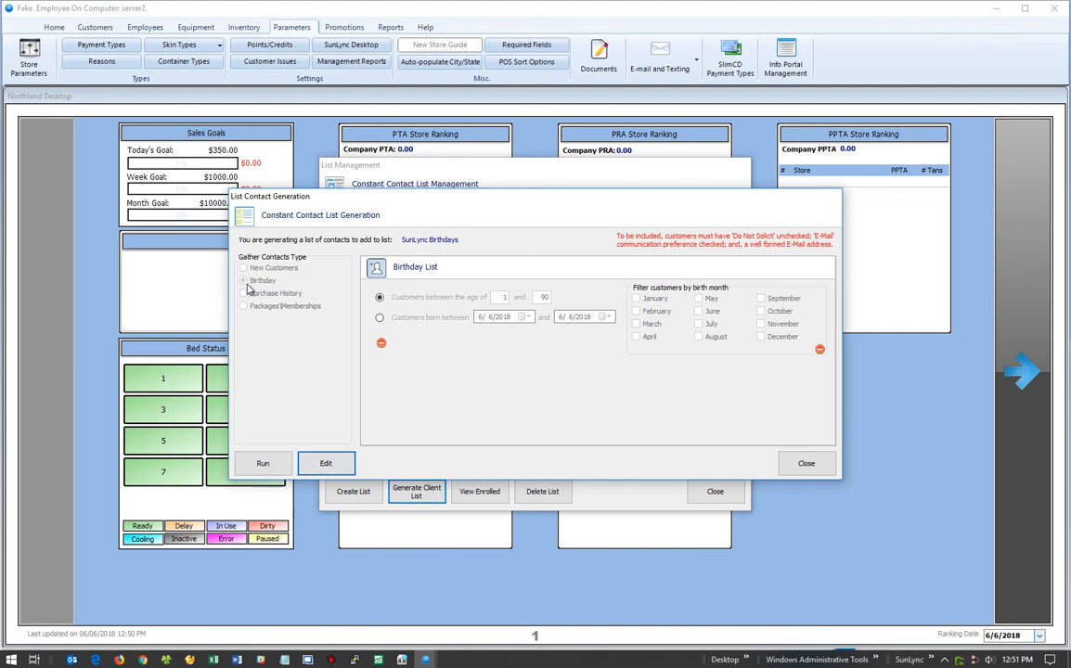
{"action": "left_click", "coordinate": [326, 467]}
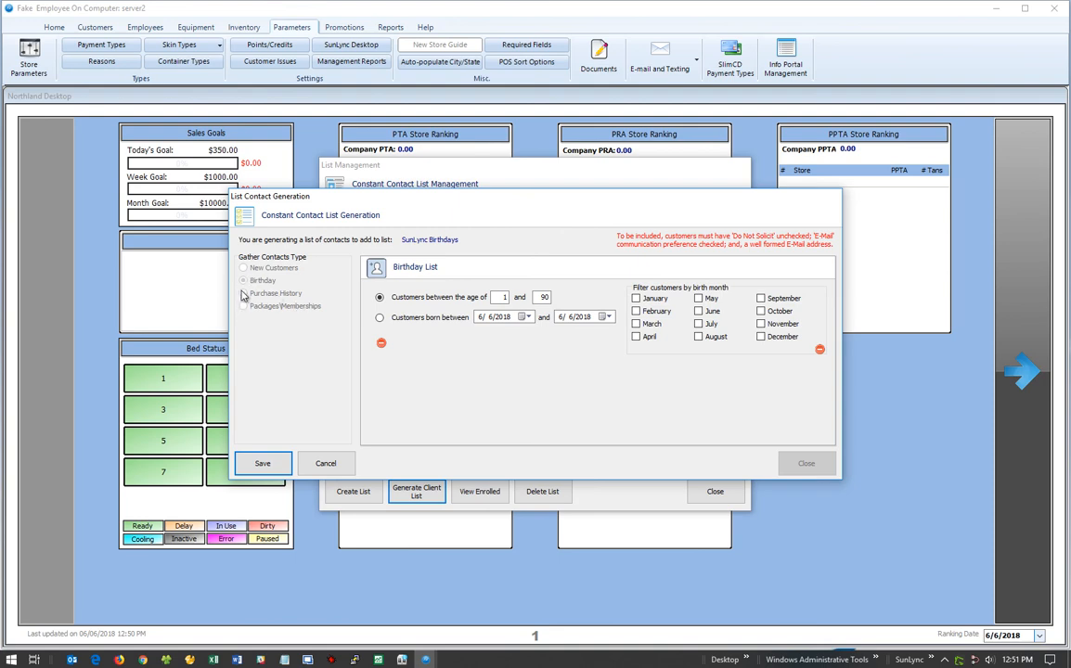
{"action": "left_click", "coordinate": [332, 466]}
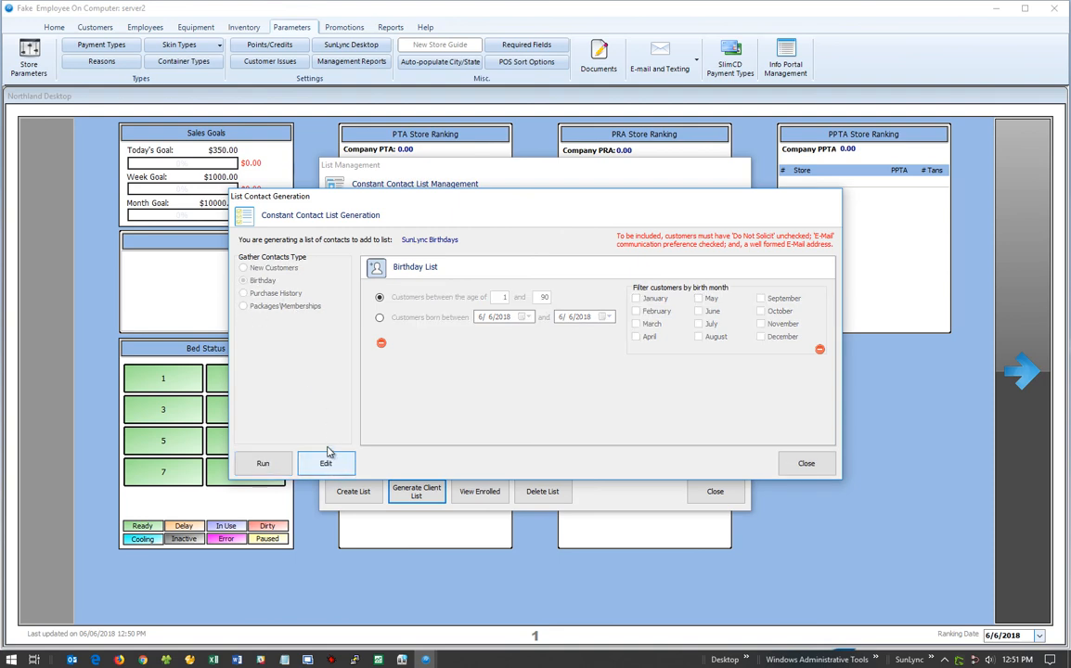
Close the List Generation, List Management and Constant Contact Management windows.
{"action": "left_click", "coordinate": [815, 472]}
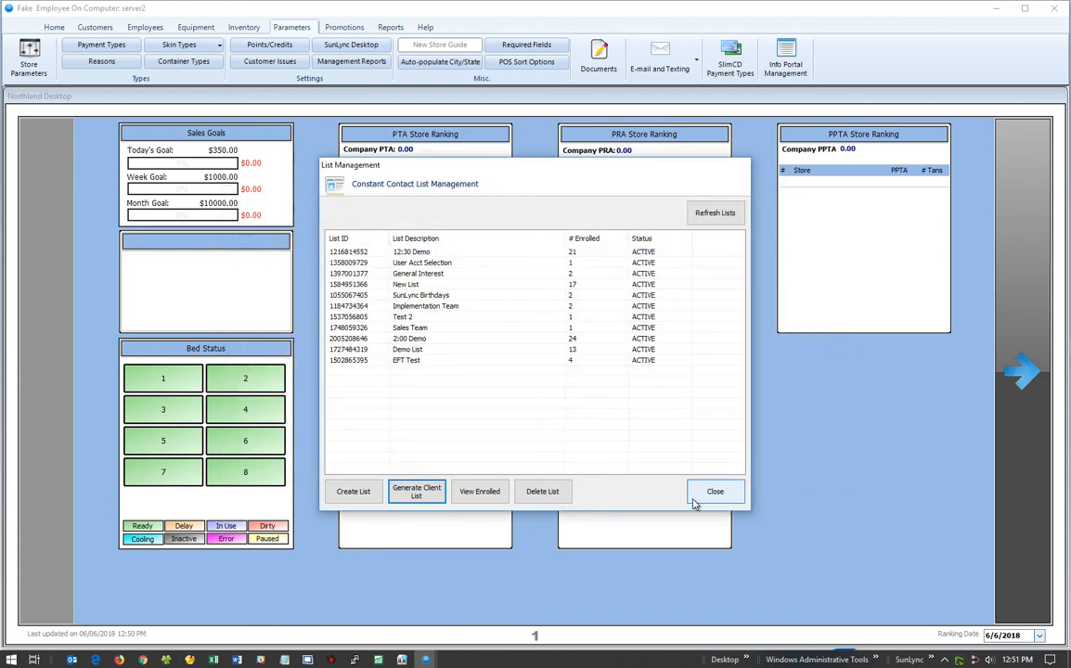
{"action": "left_click", "coordinate": [711, 496]}
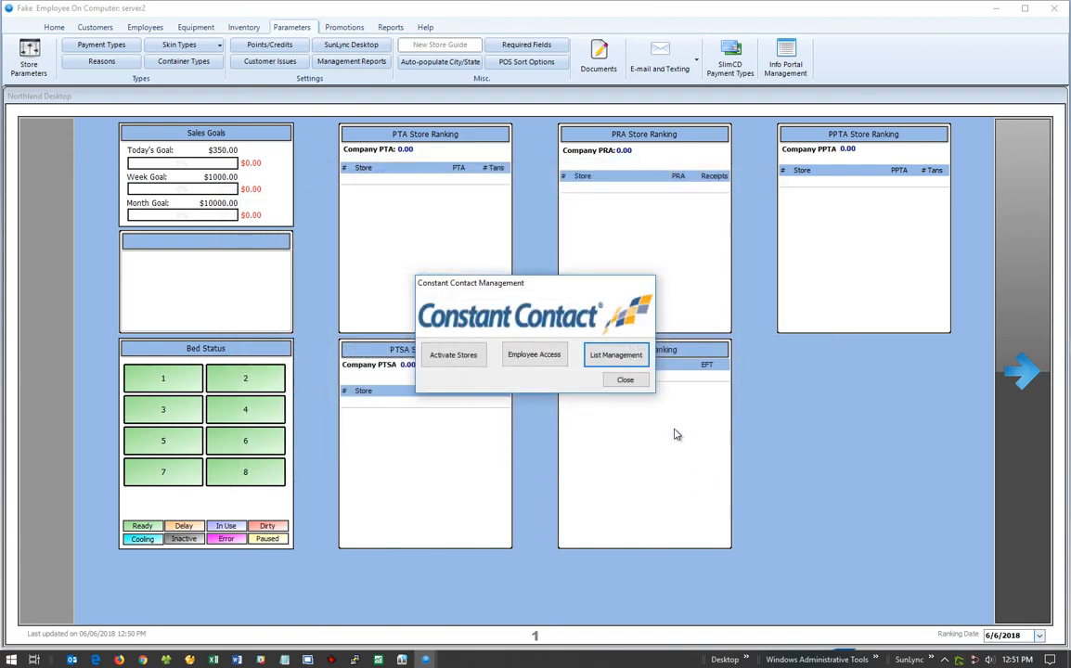
{"action": "left_click", "coordinate": [627, 381]}
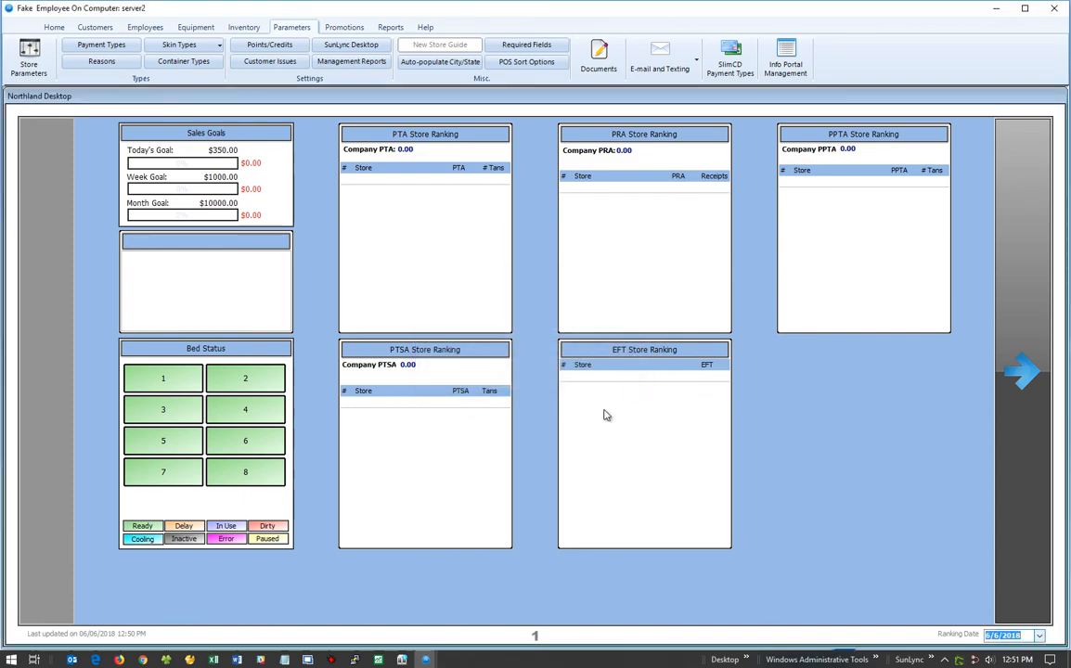
{"action": "left_click", "coordinate": [425, 660]}
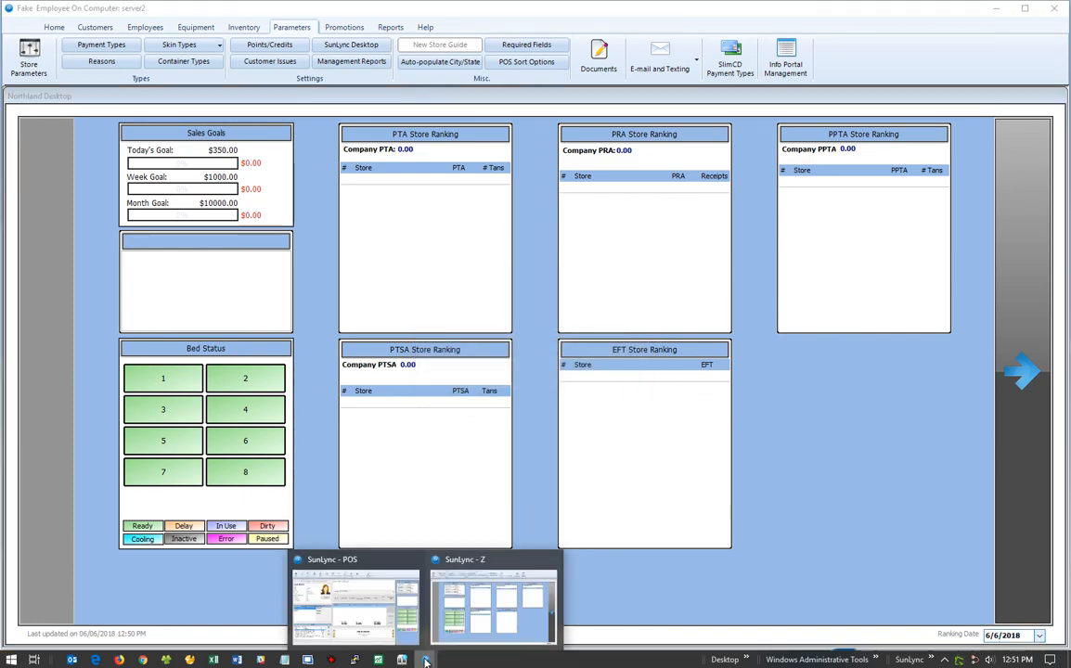
Unassign the POS customer from SunLync Birthdays and send the list update with demographic information.
{"action": "left_click", "coordinate": [373, 608]}
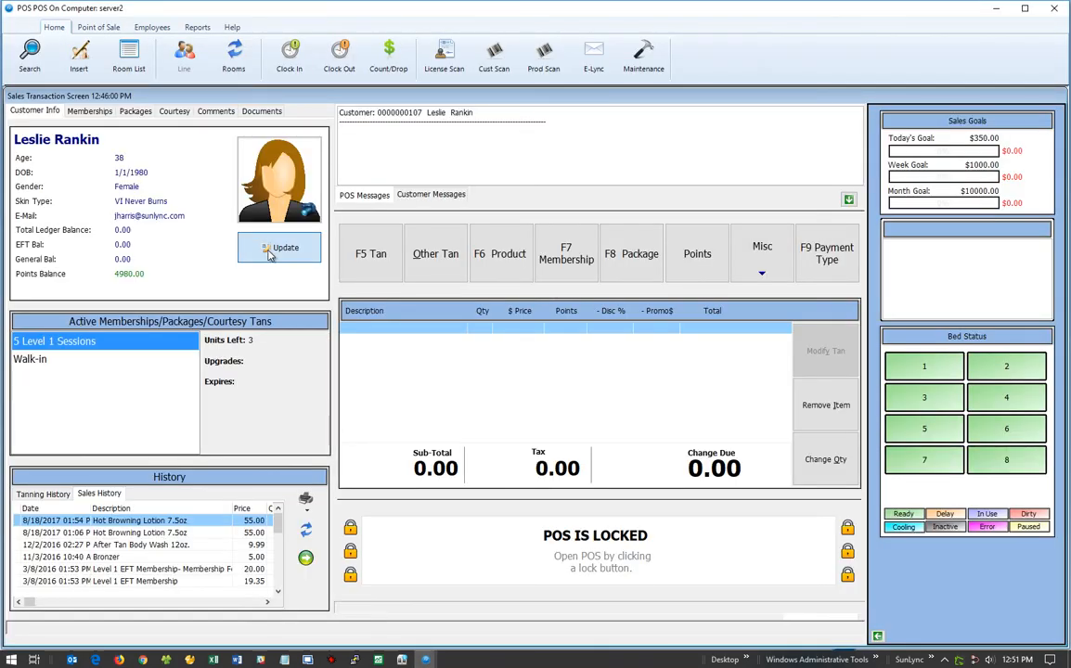
{"action": "left_click", "coordinate": [270, 253]}
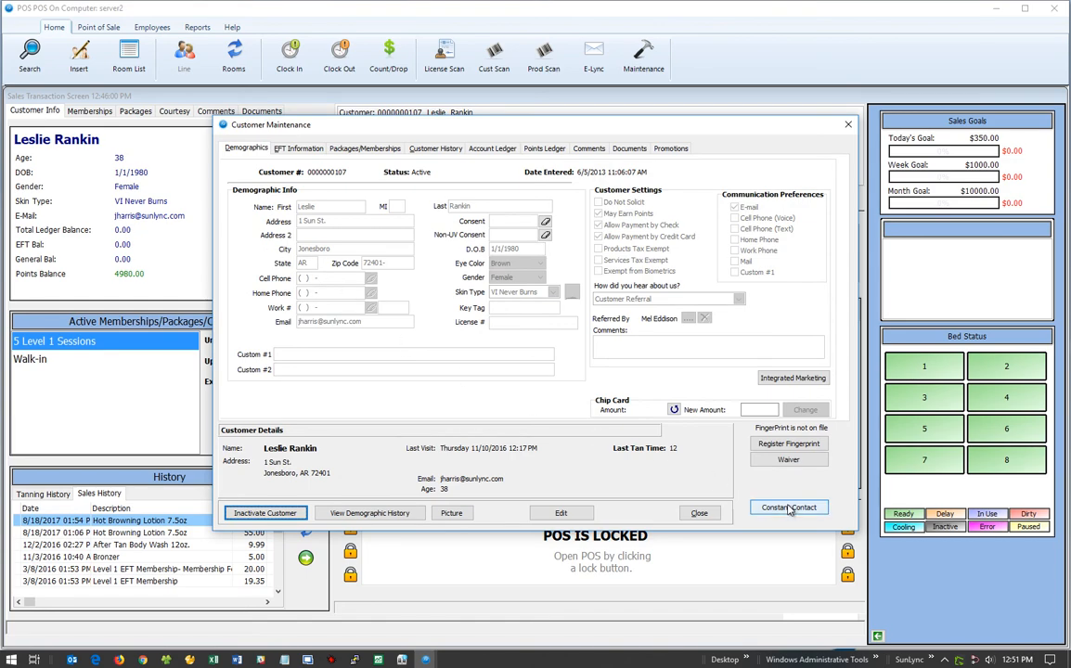
{"action": "left_click", "coordinate": [789, 508]}
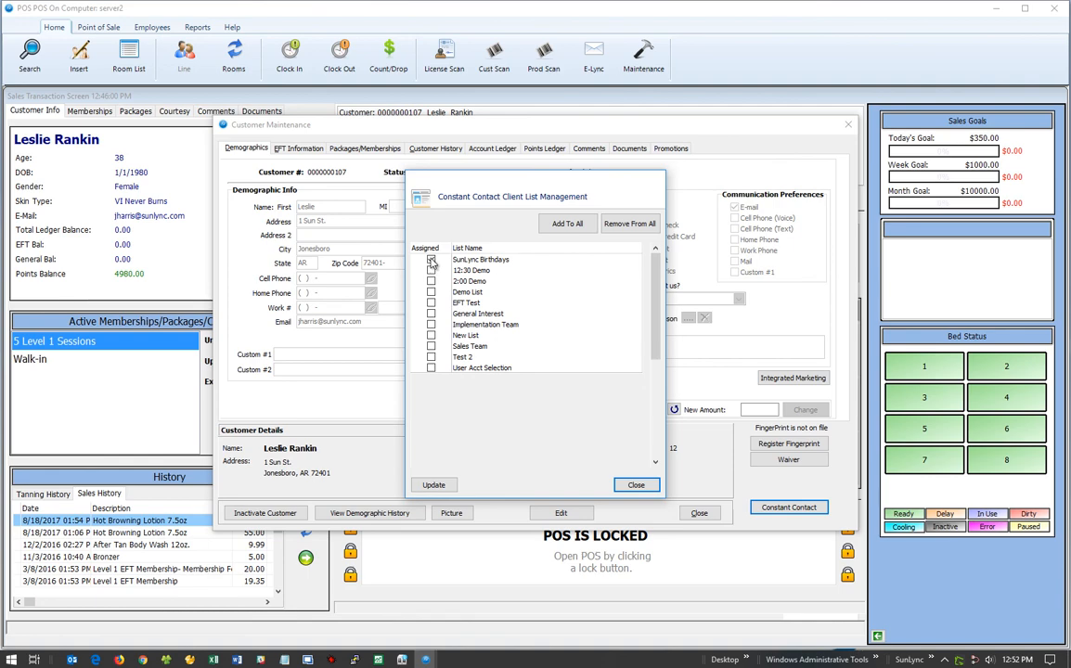
{"action": "left_click", "coordinate": [431, 260]}
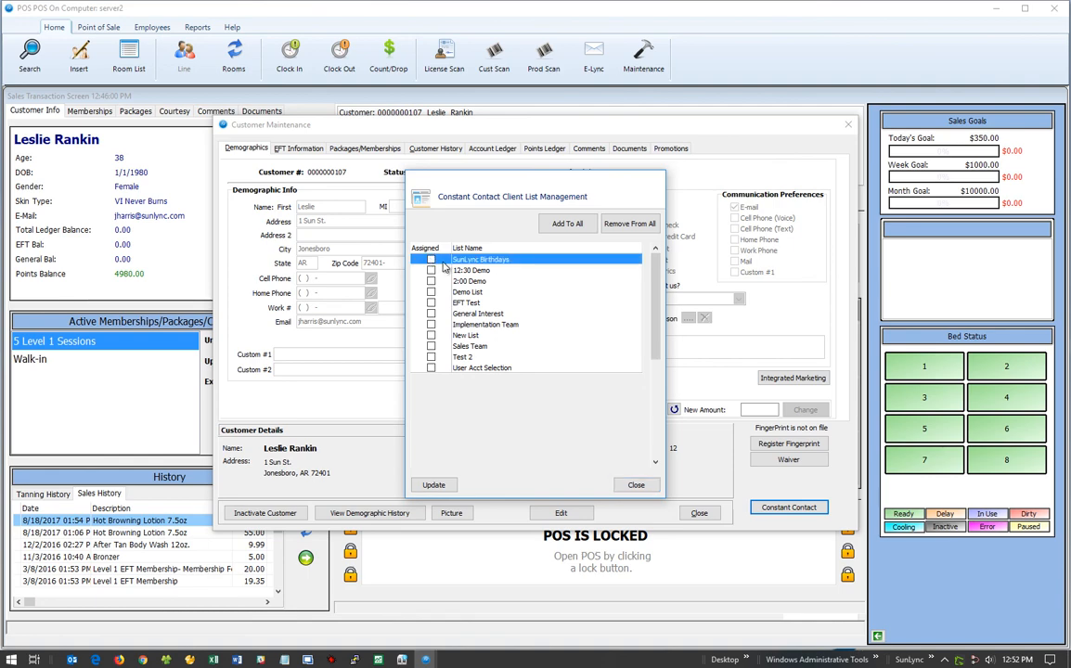
{"action": "left_click", "coordinate": [433, 485]}
{"action": "left_click", "coordinate": [497, 360]}
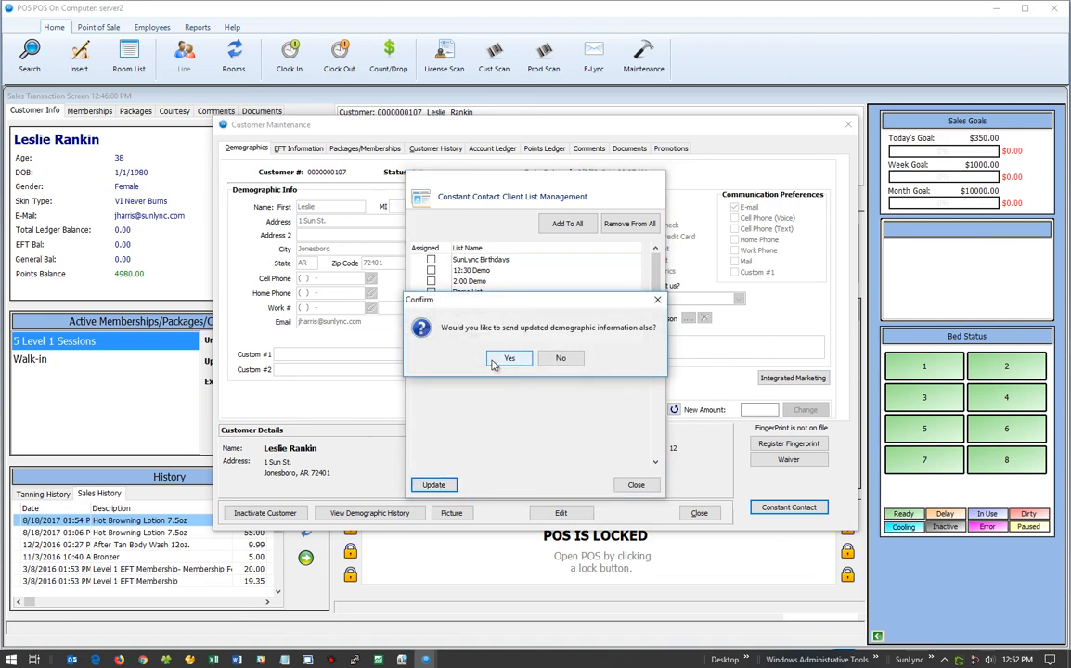
{"action": "left_click", "coordinate": [500, 361]}
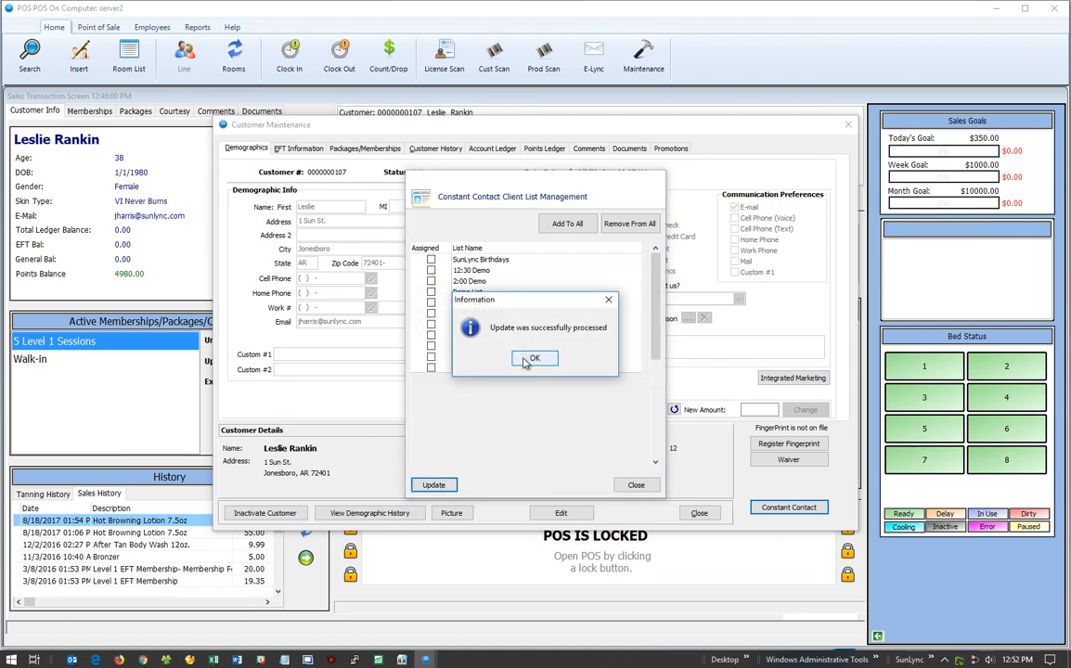
{"action": "left_click", "coordinate": [531, 360]}
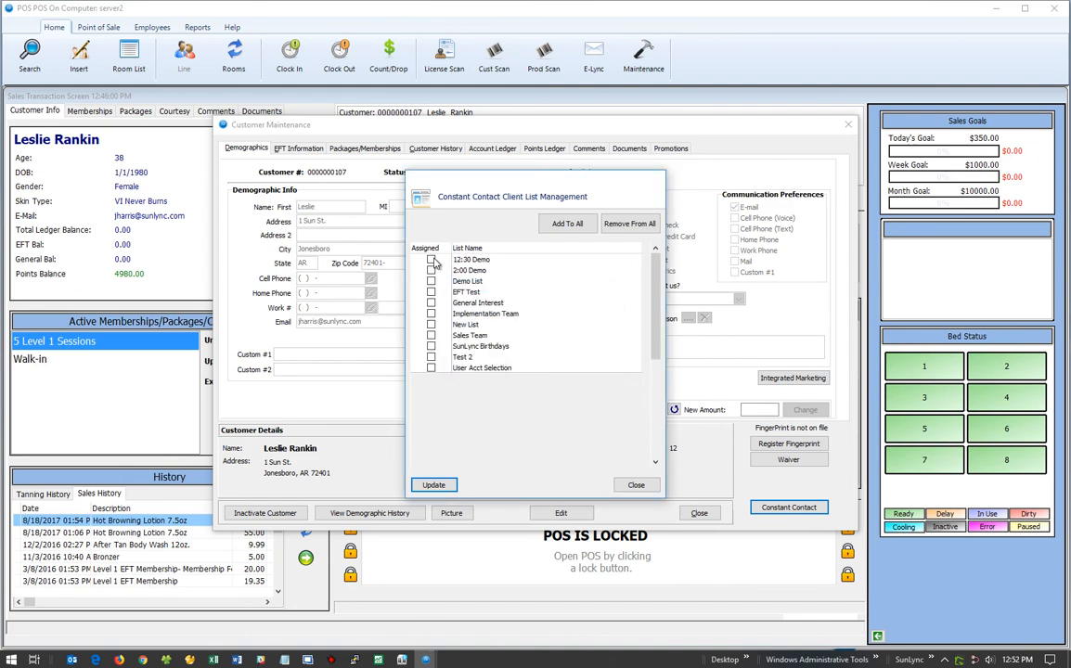
Close the customer dialogs, minimize the SunLync windows, and bring back the Knowledge Base article in Edge.
{"action": "left_click", "coordinate": [636, 486]}
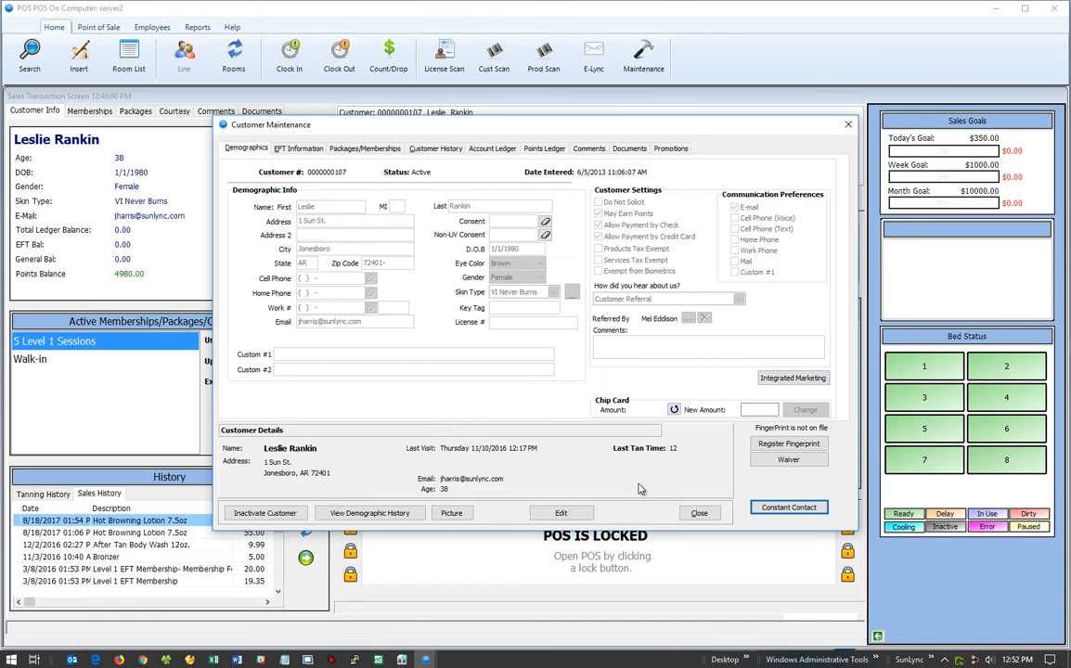
{"action": "left_click", "coordinate": [699, 513]}
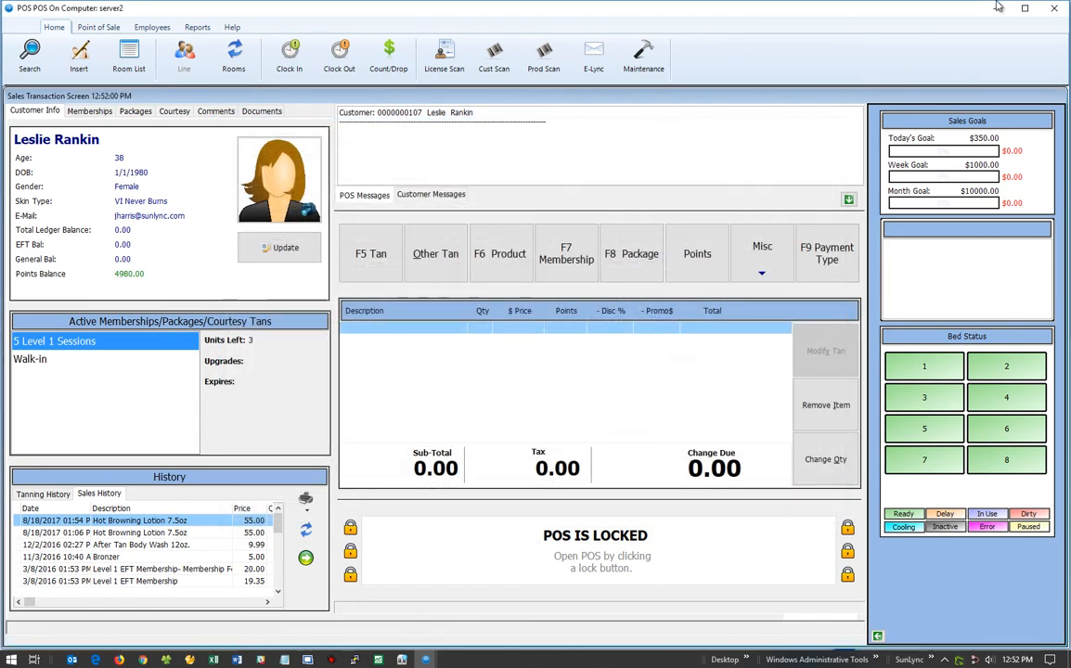
{"action": "left_click", "coordinate": [996, 9]}
{"action": "left_click", "coordinate": [993, 10]}
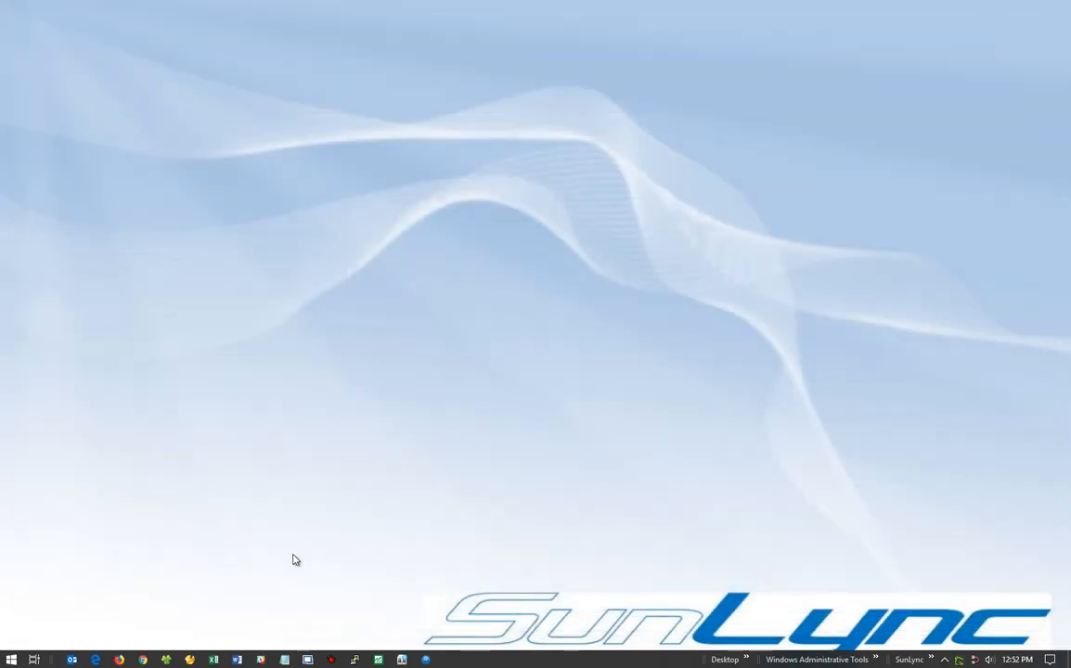
{"action": "left_click", "coordinate": [94, 659]}
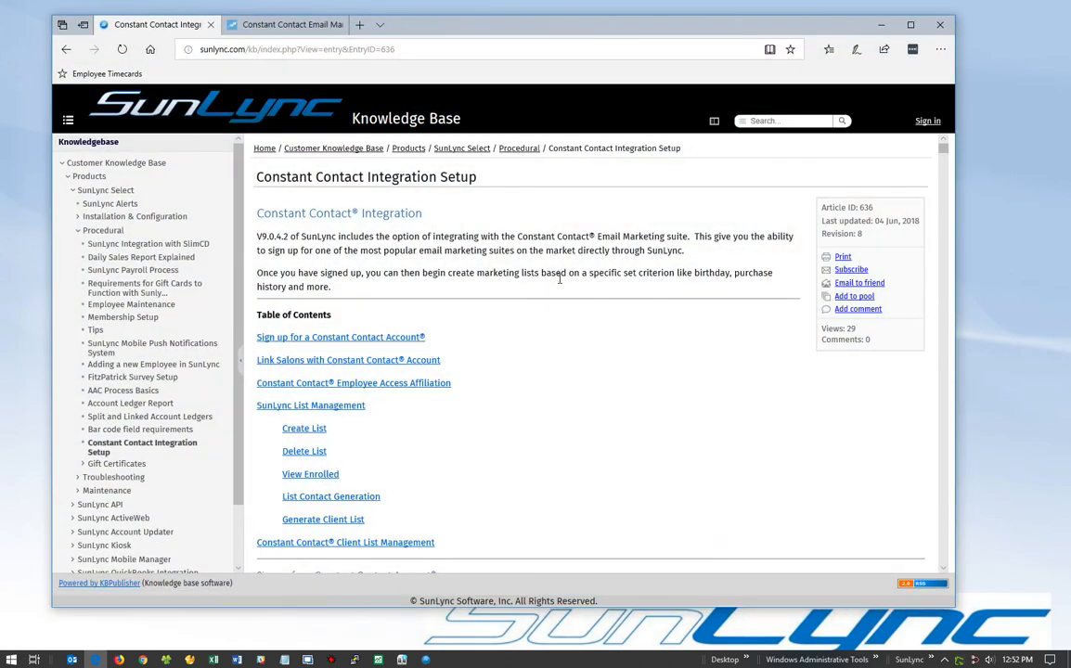